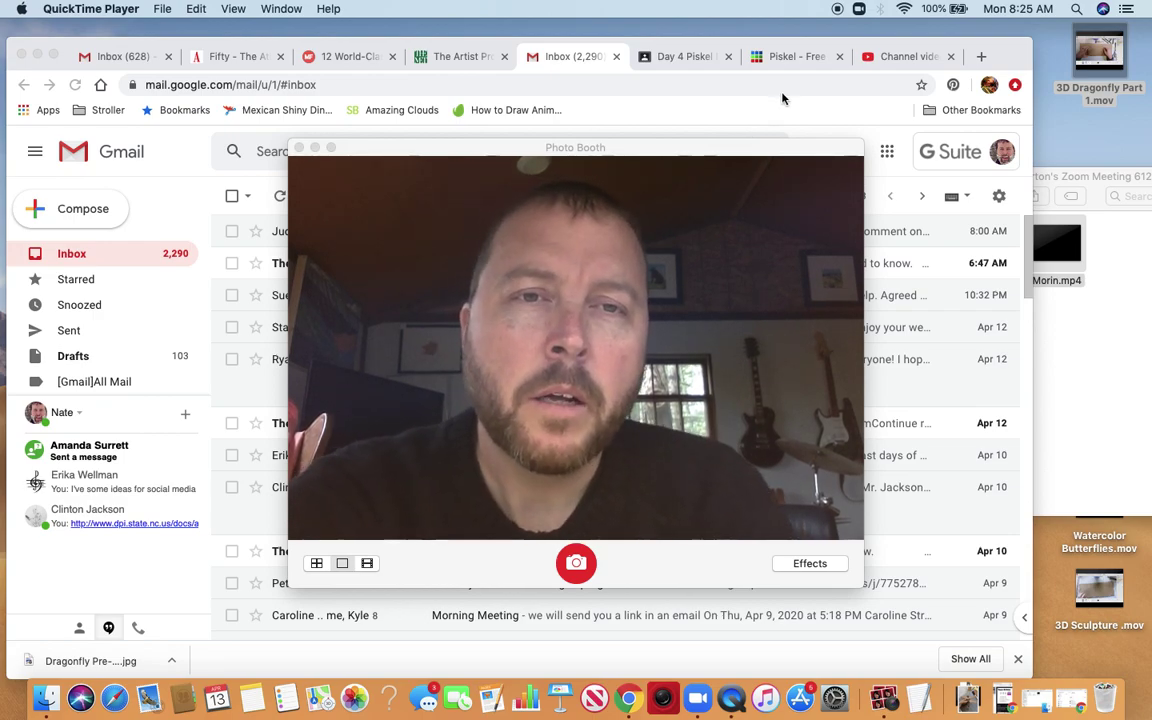
Step: Switch to the Piskel website in the browser and create a new sprite in the editor
{"action": "left_click", "coordinate": [790, 57]}
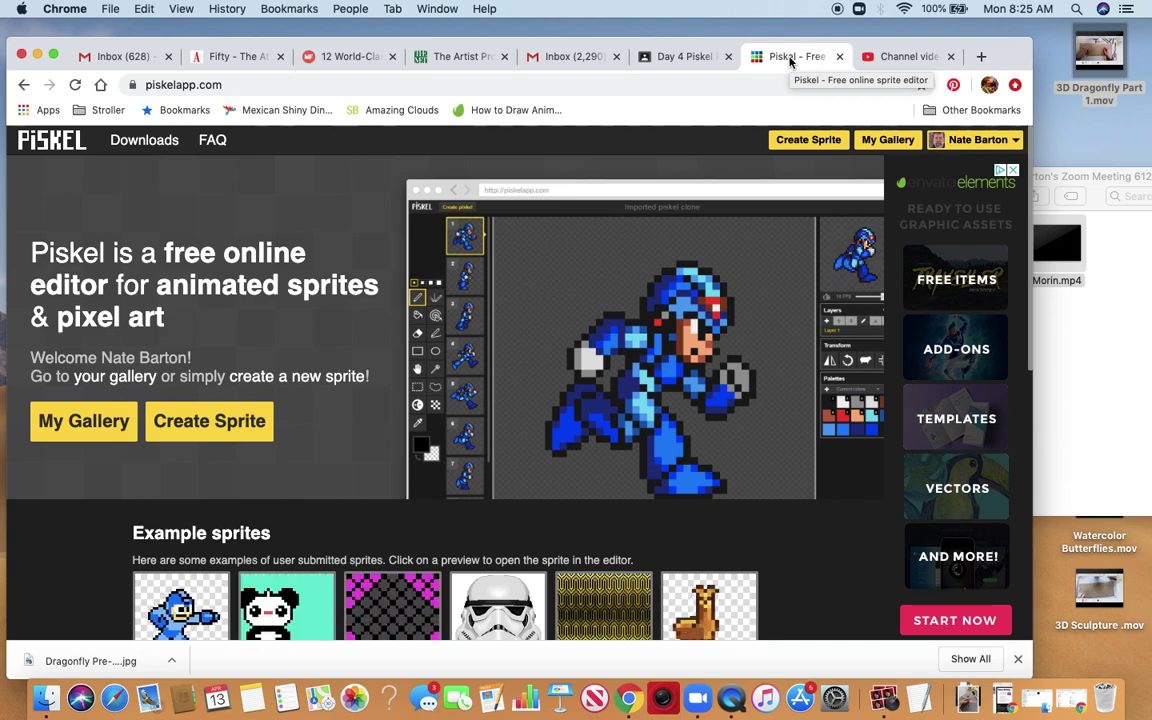
{"action": "left_click", "coordinate": [799, 145]}
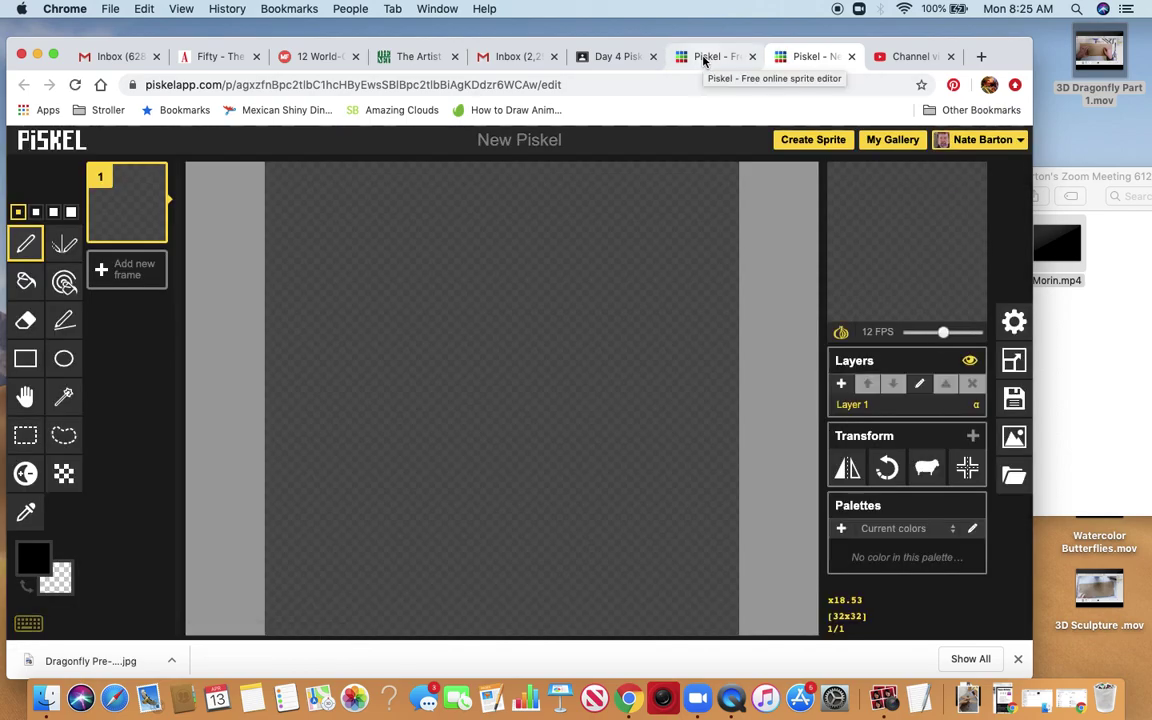
{"action": "left_click", "coordinate": [706, 57]}
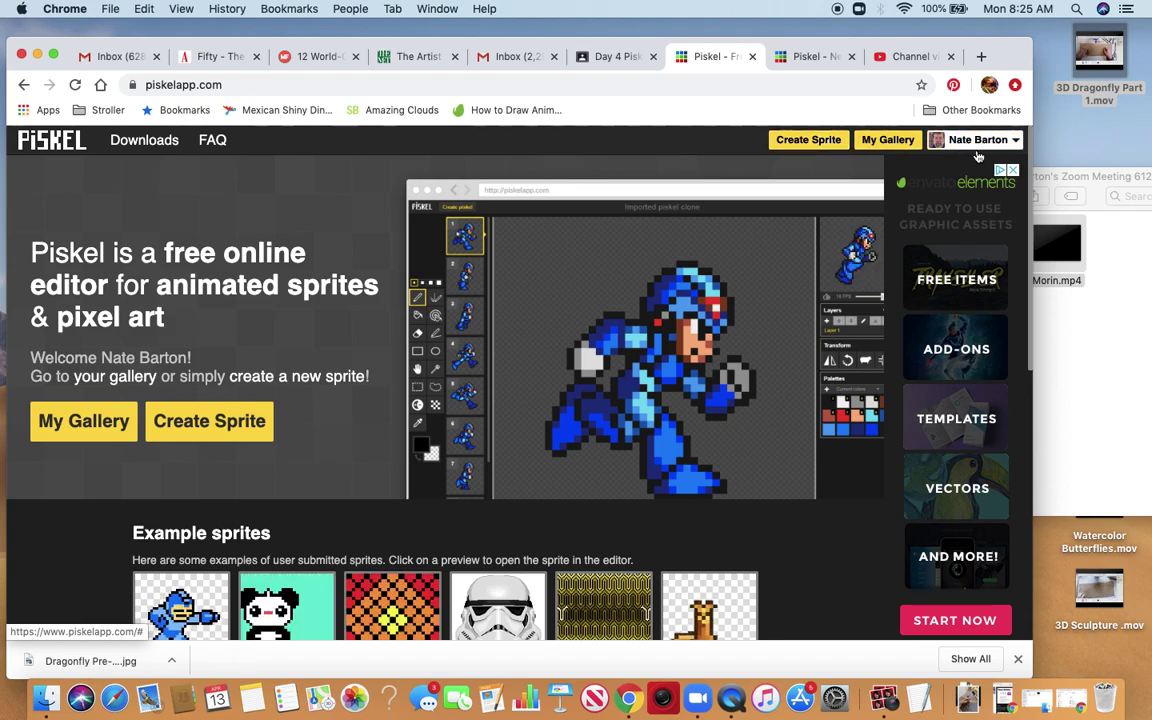
{"action": "left_click", "coordinate": [810, 58]}
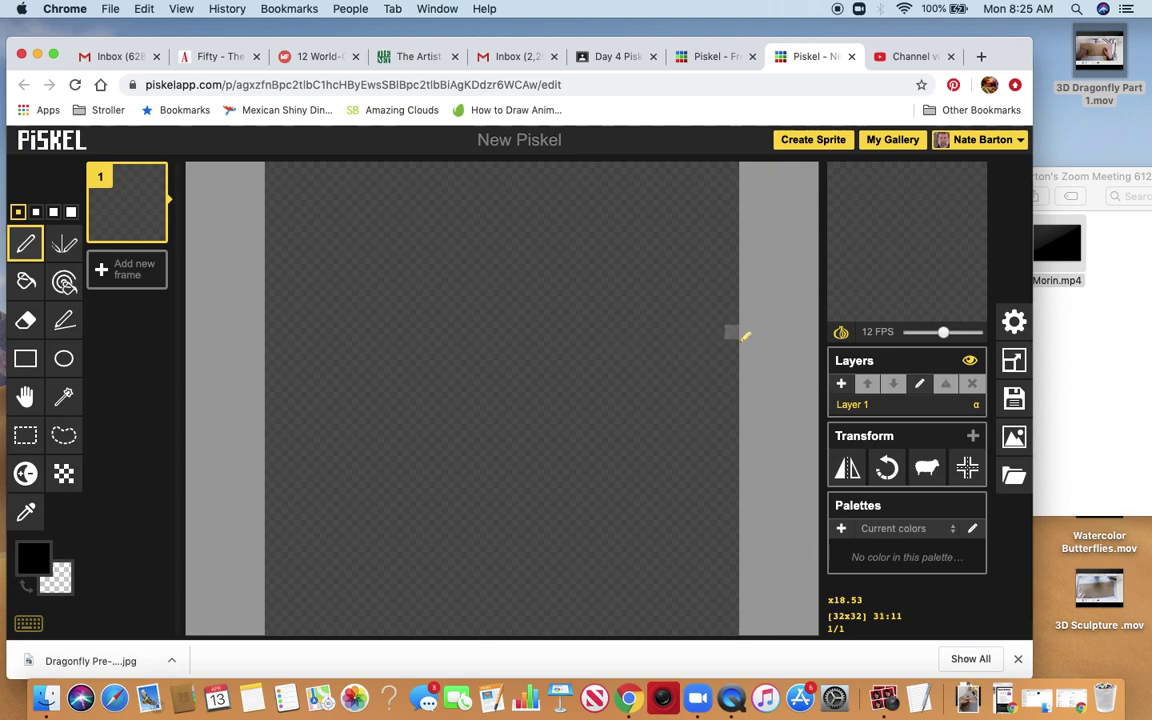
Step: Resize the sprite's canvas to 100 × 100 px with the aspect ratio maintained
{"action": "left_click", "coordinate": [1015, 365]}
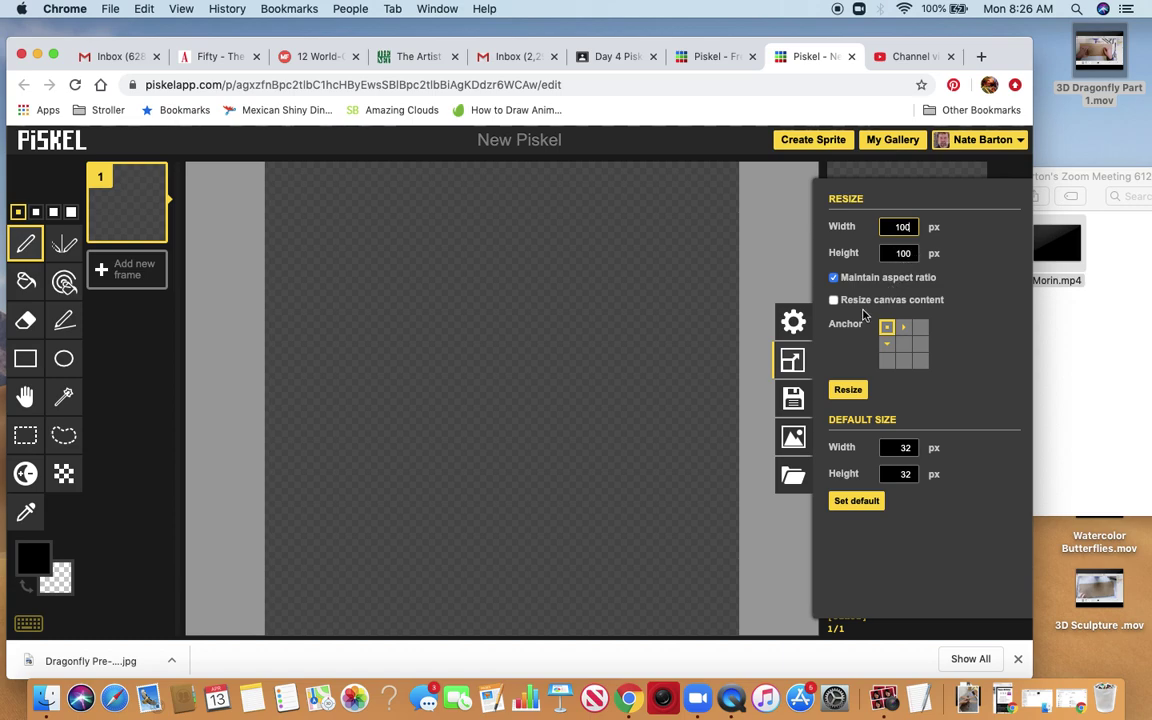
{"action": "left_click", "coordinate": [780, 284]}
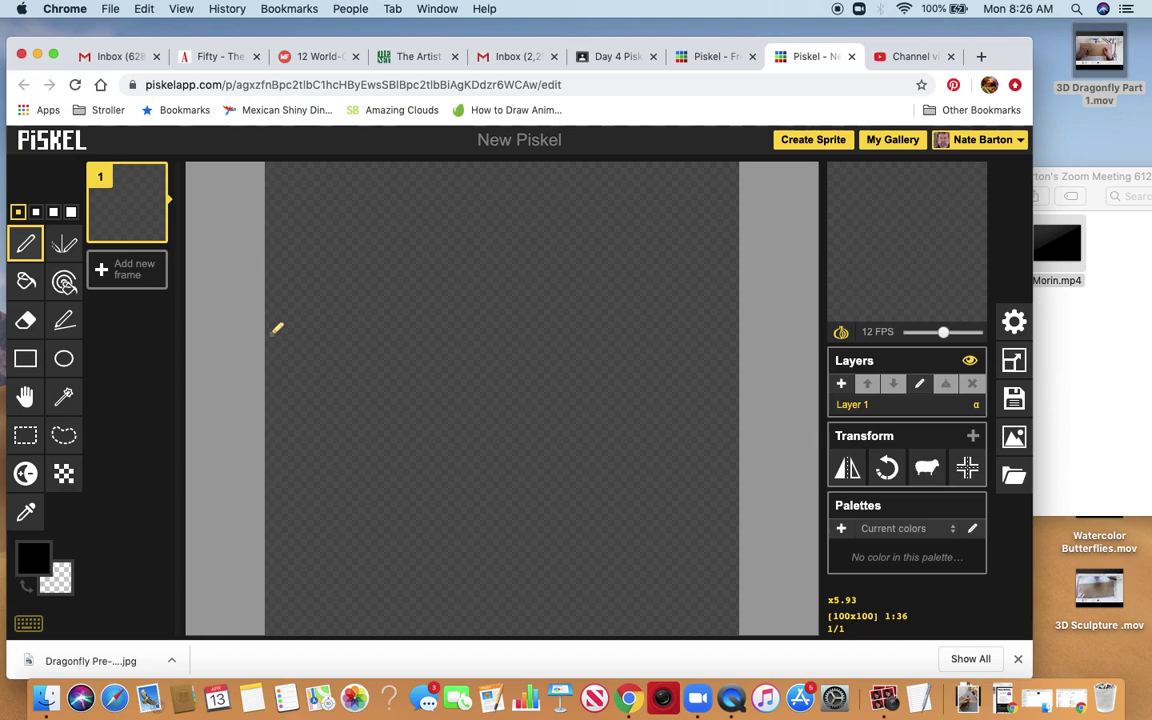
Step: Draw a hill contour sloping down across the full canvas width in dark green #0e6730, and fill the area below it
{"action": "left_click", "coordinate": [35, 559]}
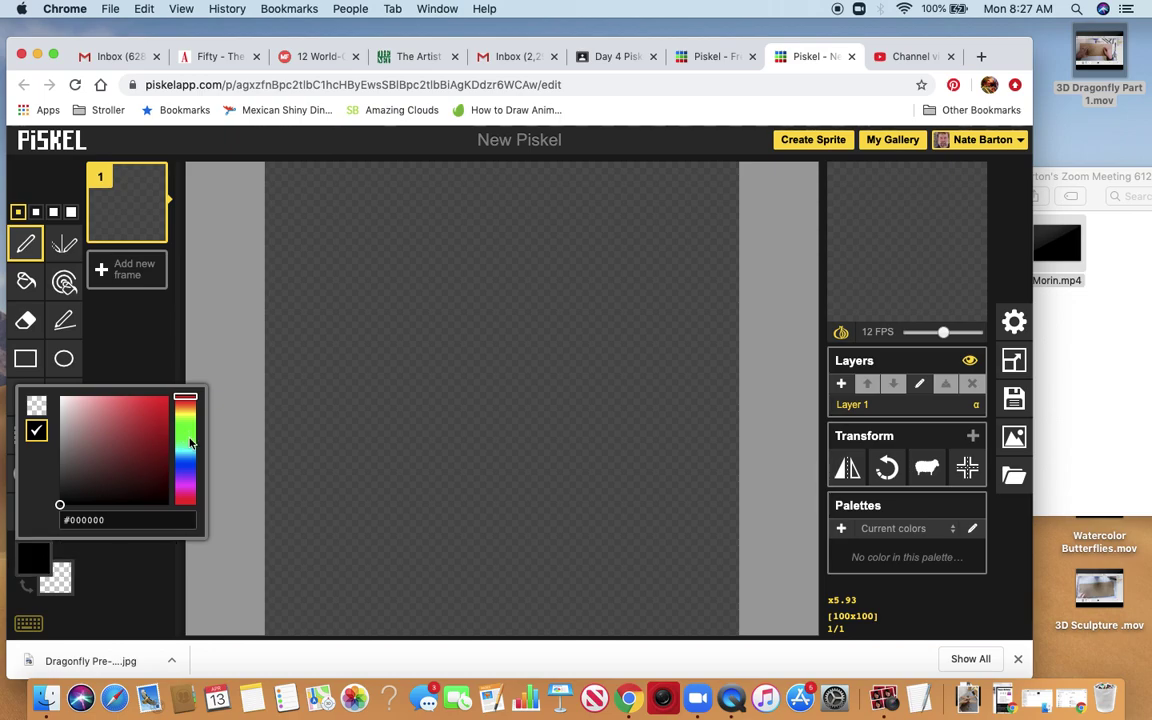
{"action": "left_click", "coordinate": [190, 443]}
{"action": "left_click", "coordinate": [153, 451]}
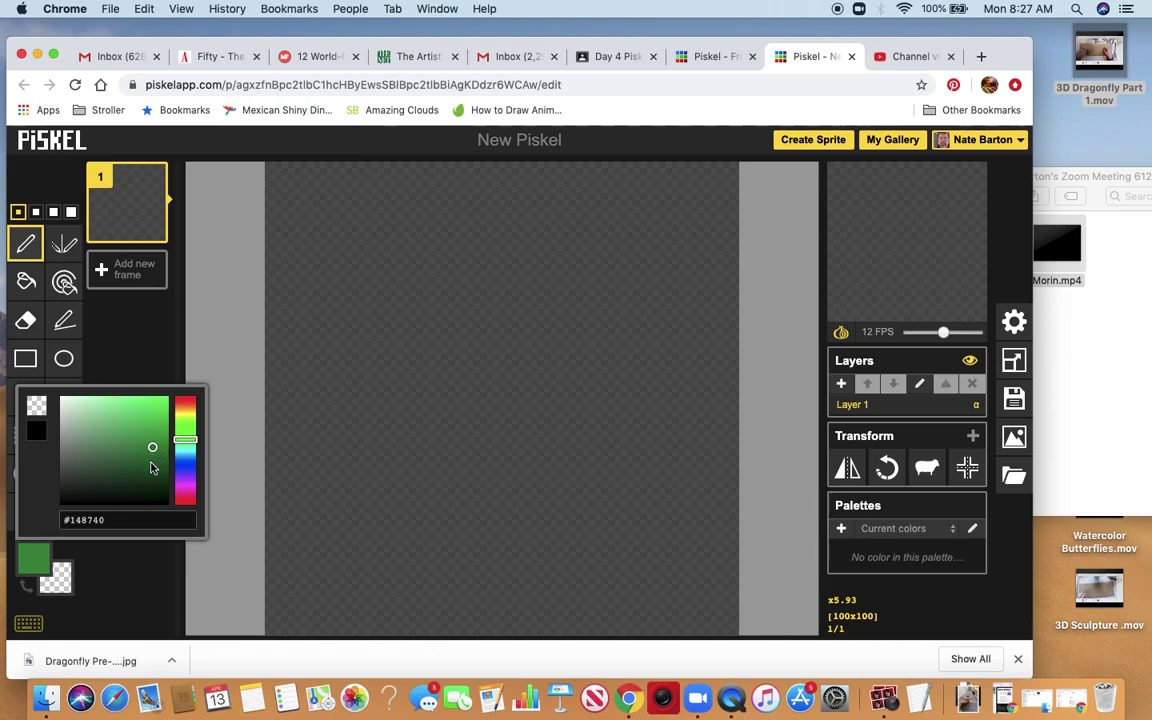
{"action": "left_click", "coordinate": [154, 463]}
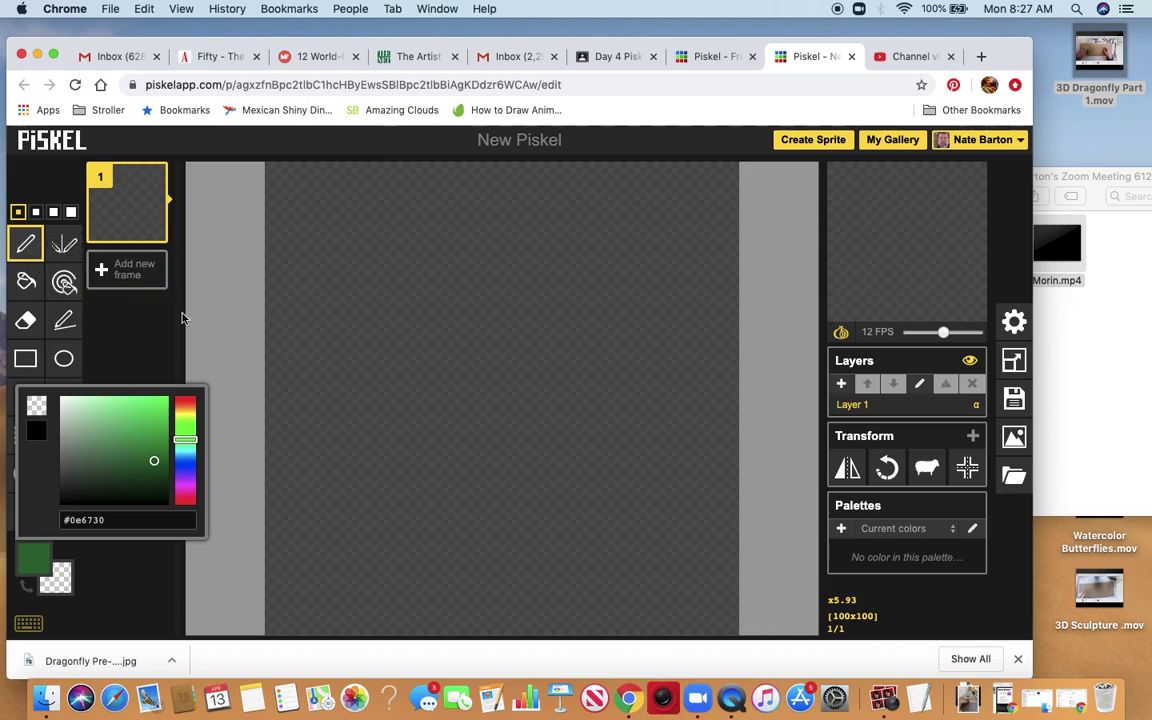
{"action": "left_click", "coordinate": [271, 337]}
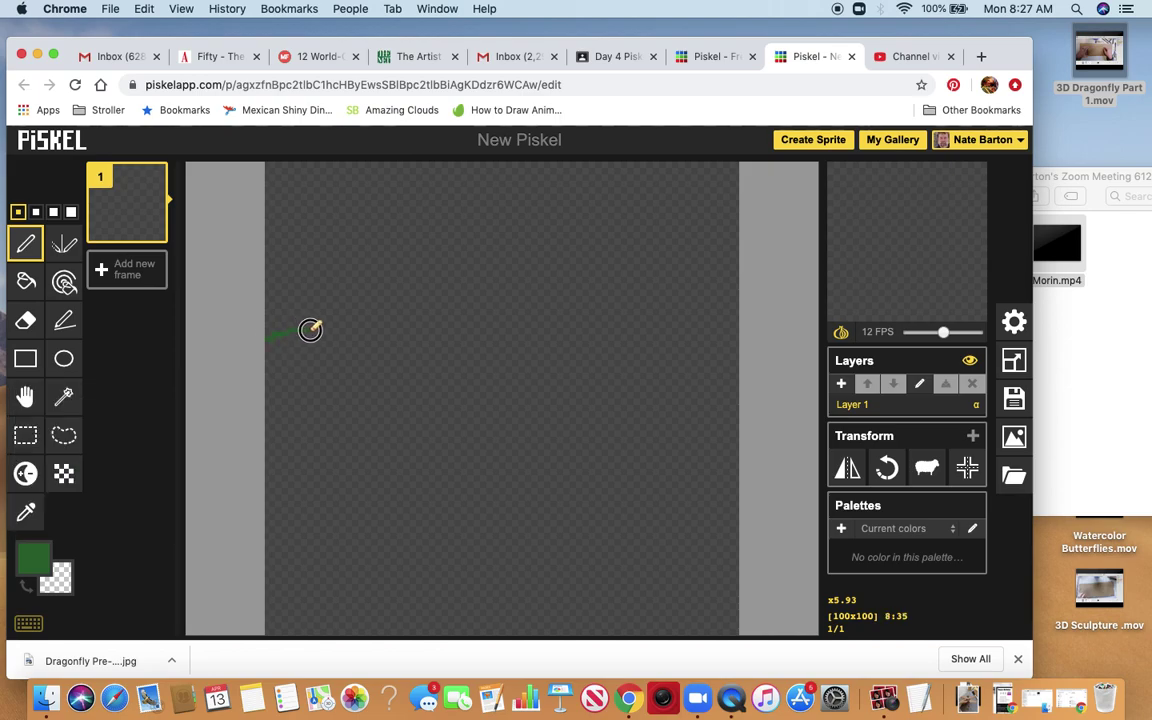
{"action": "left_click_drag", "start_coordinate": [382, 350], "coordinate": [459, 394]}
{"action": "left_click_drag", "start_coordinate": [548, 421], "coordinate": [742, 454]}
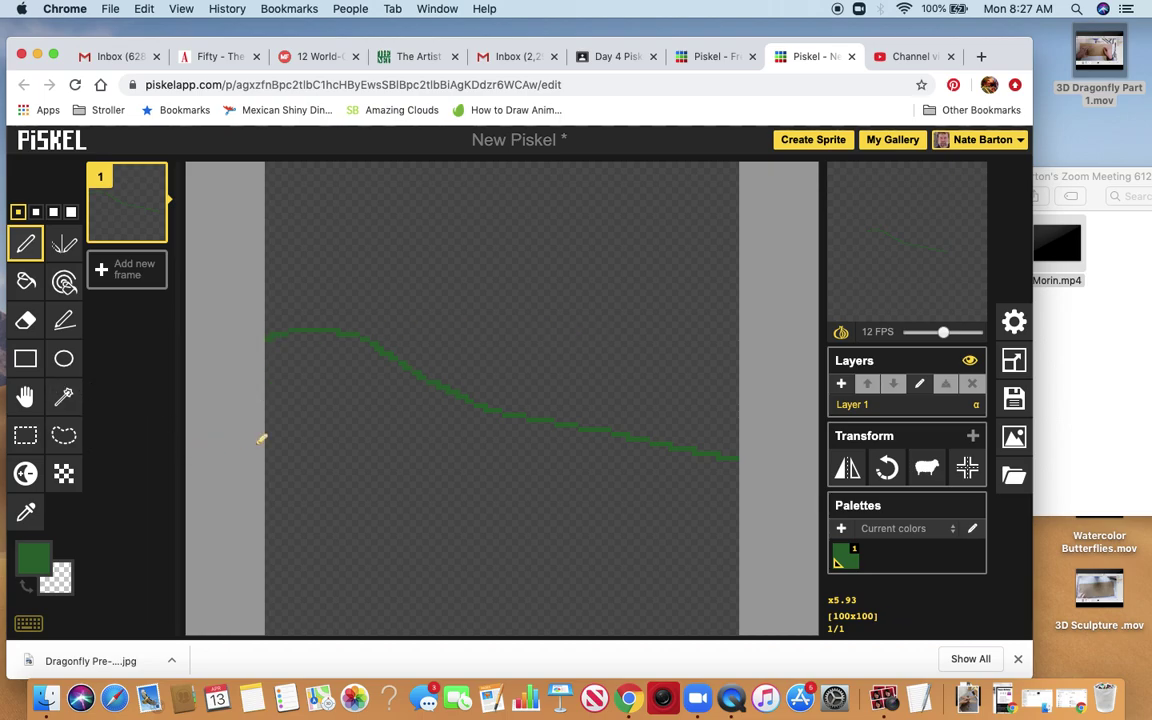
{"action": "left_click", "coordinate": [27, 284]}
{"action": "left_click", "coordinate": [422, 464]}
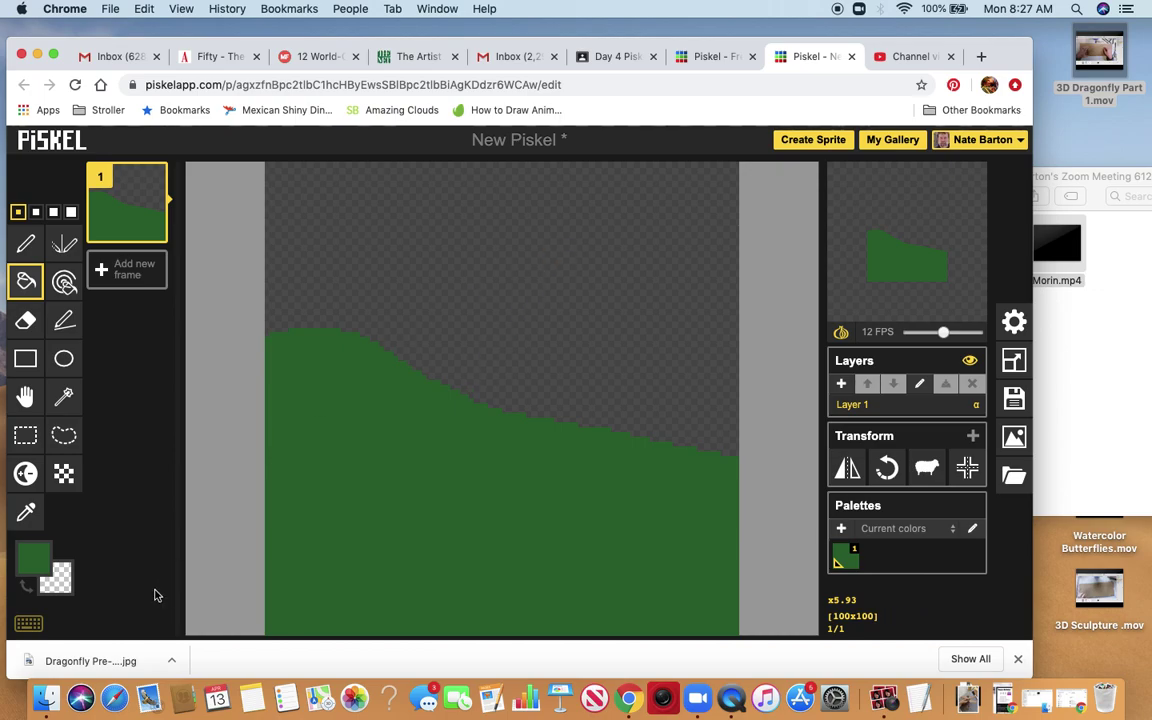
Step: Fill the empty area above the hill with light blue #a1e9f0 as the sky
{"action": "left_click", "coordinate": [33, 556]}
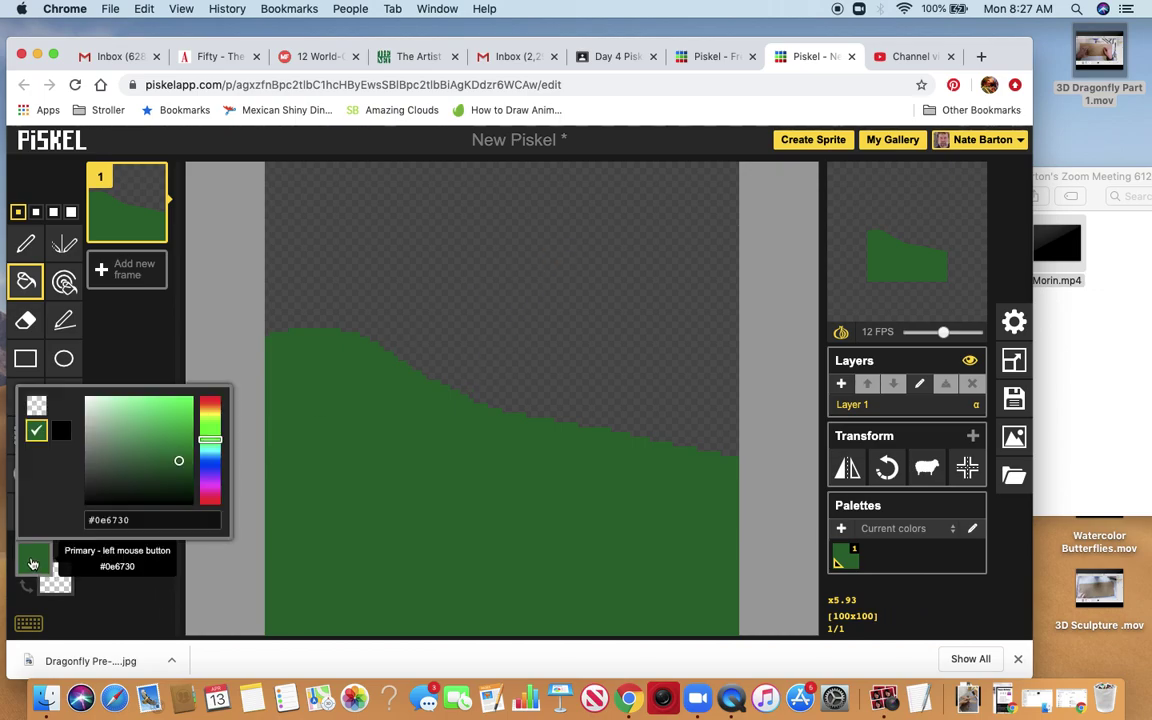
{"action": "left_click", "coordinate": [212, 455]}
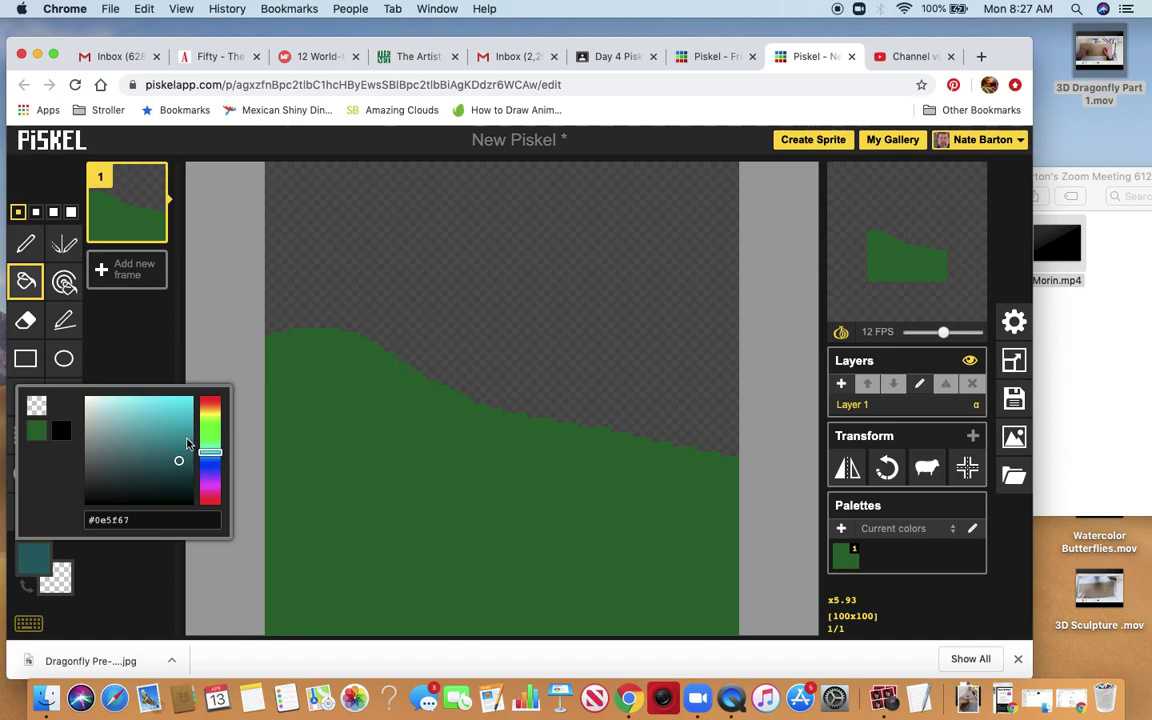
{"action": "left_click", "coordinate": [172, 409]}
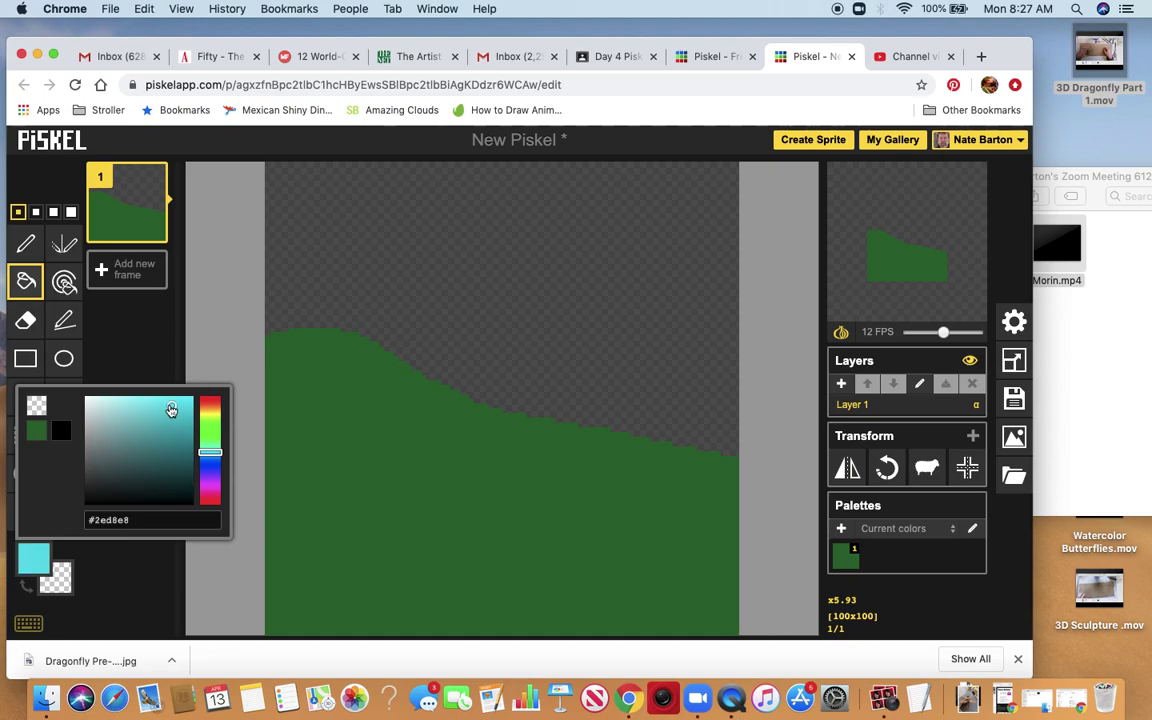
{"action": "left_click", "coordinate": [147, 407]}
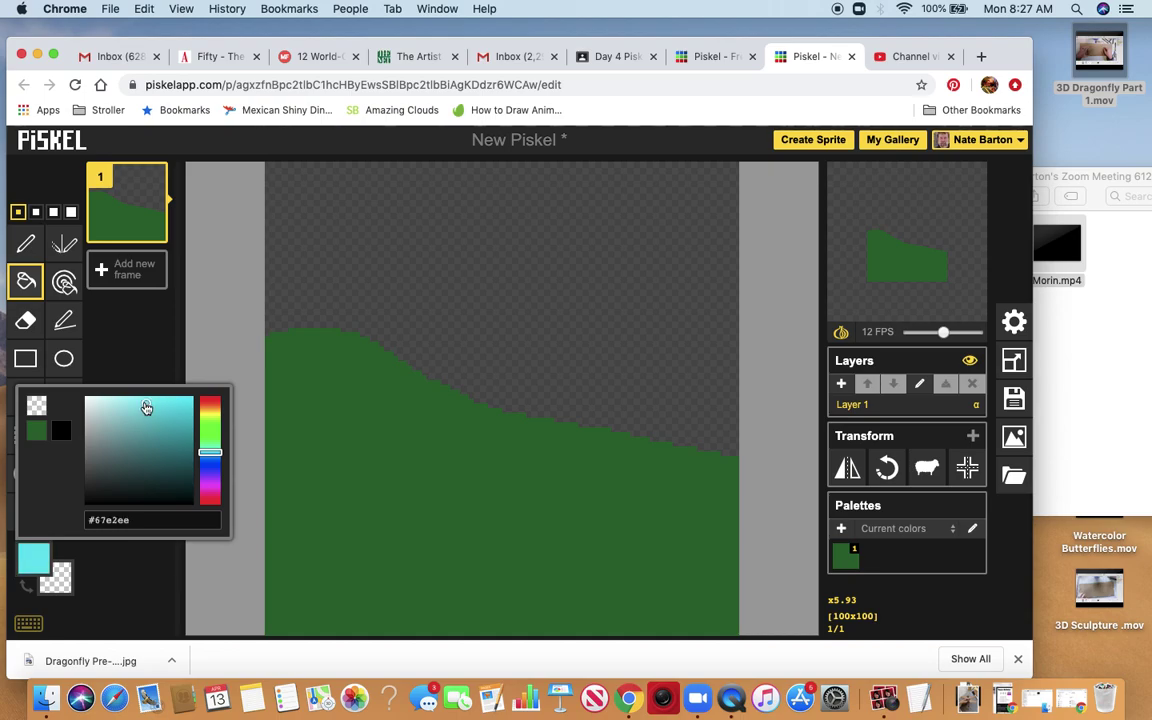
{"action": "left_click", "coordinate": [129, 406]}
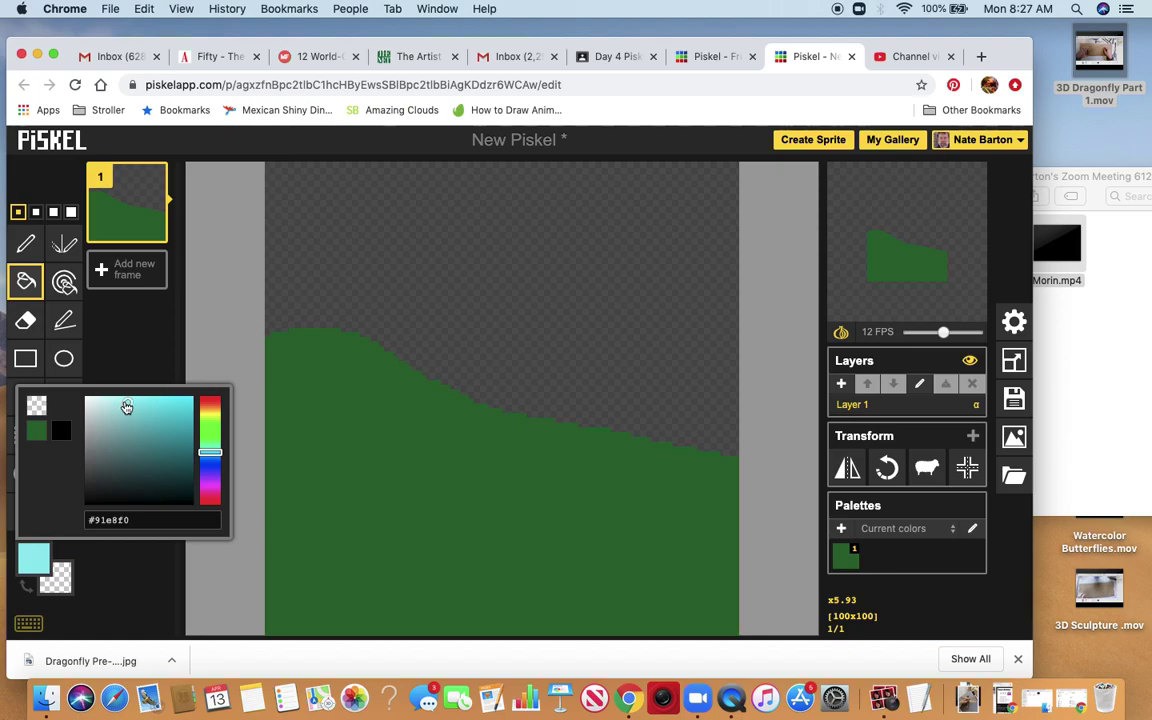
{"action": "left_click", "coordinate": [121, 406]}
{"action": "left_click", "coordinate": [455, 281]}
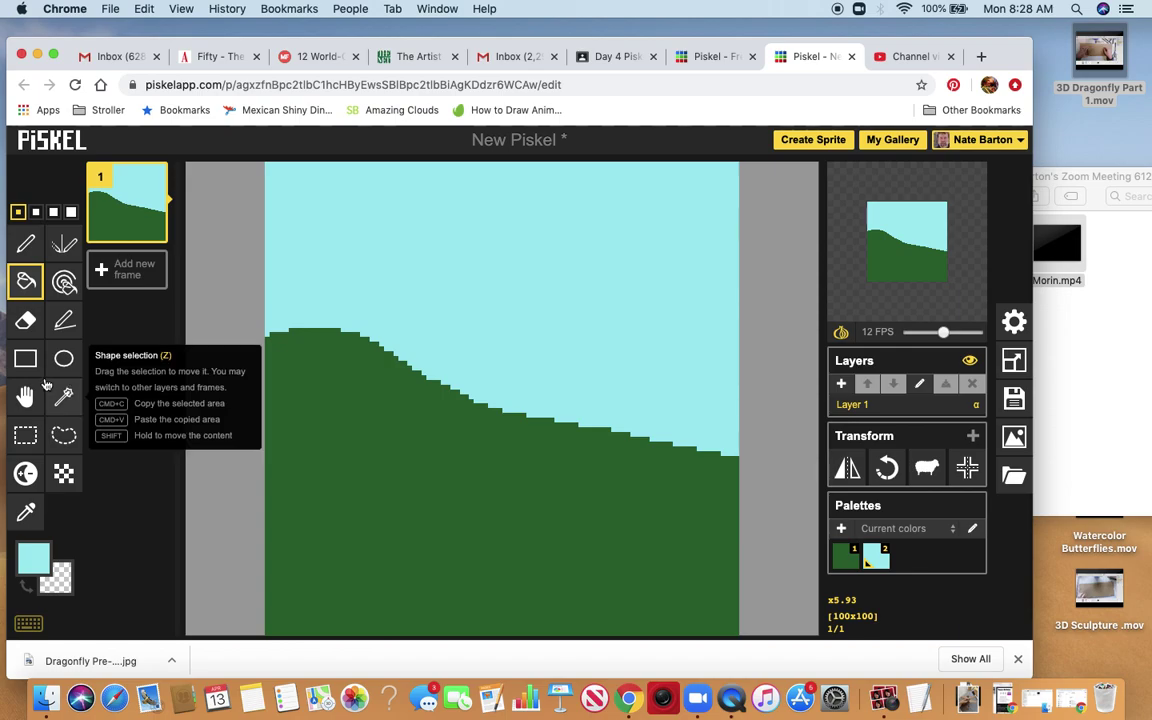
Step: Draw a puffy cloud outline in the right half of the sky in light grey #d3d7d8 and fill it
{"action": "left_click", "coordinate": [26, 243]}
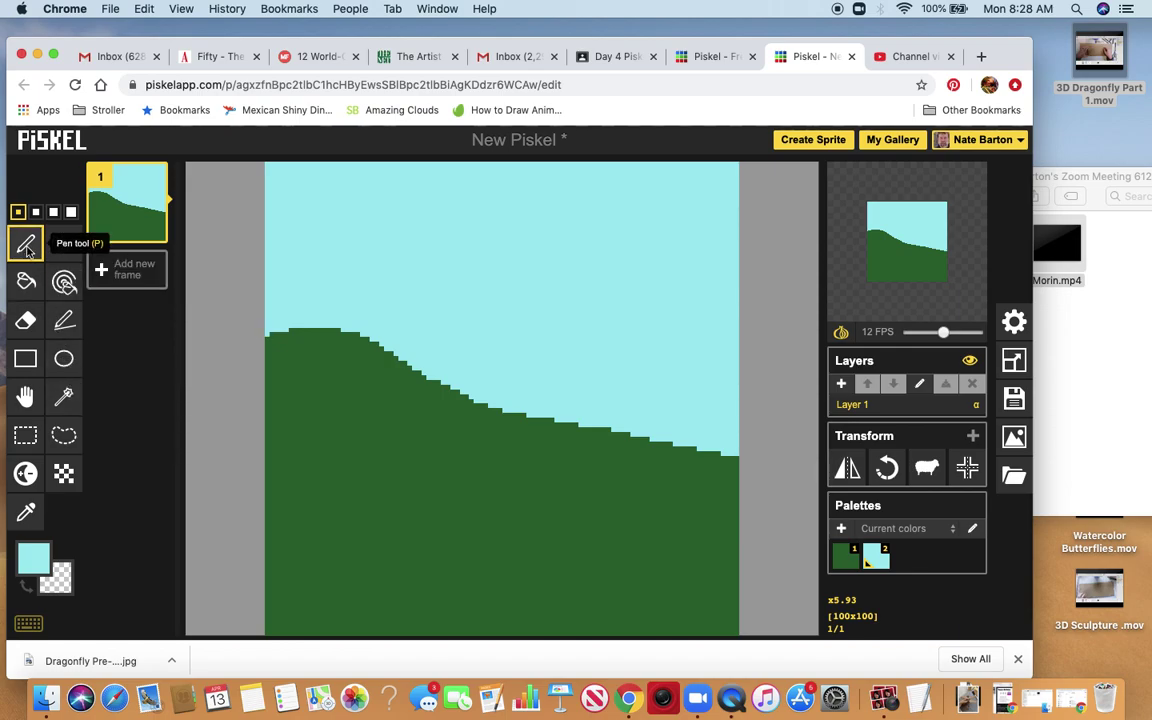
{"action": "left_click", "coordinate": [33, 570]}
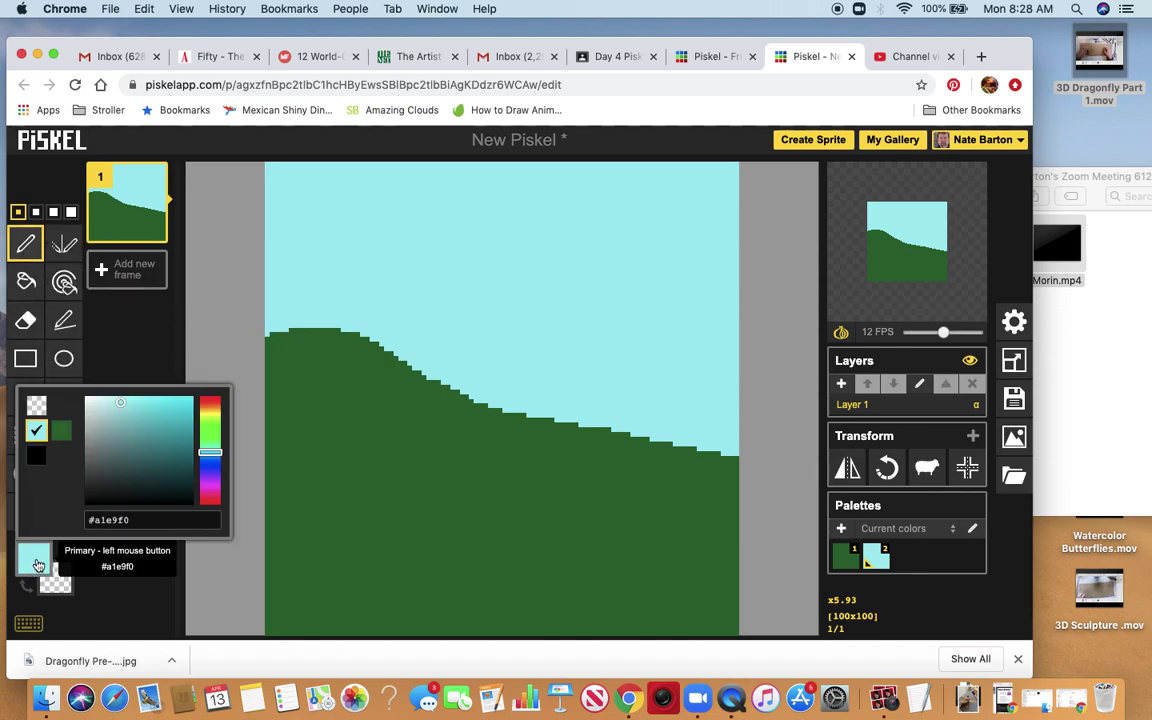
{"action": "left_click", "coordinate": [88, 404]}
{"action": "left_click_drag", "start_coordinate": [88, 404], "coordinate": [87, 412]}
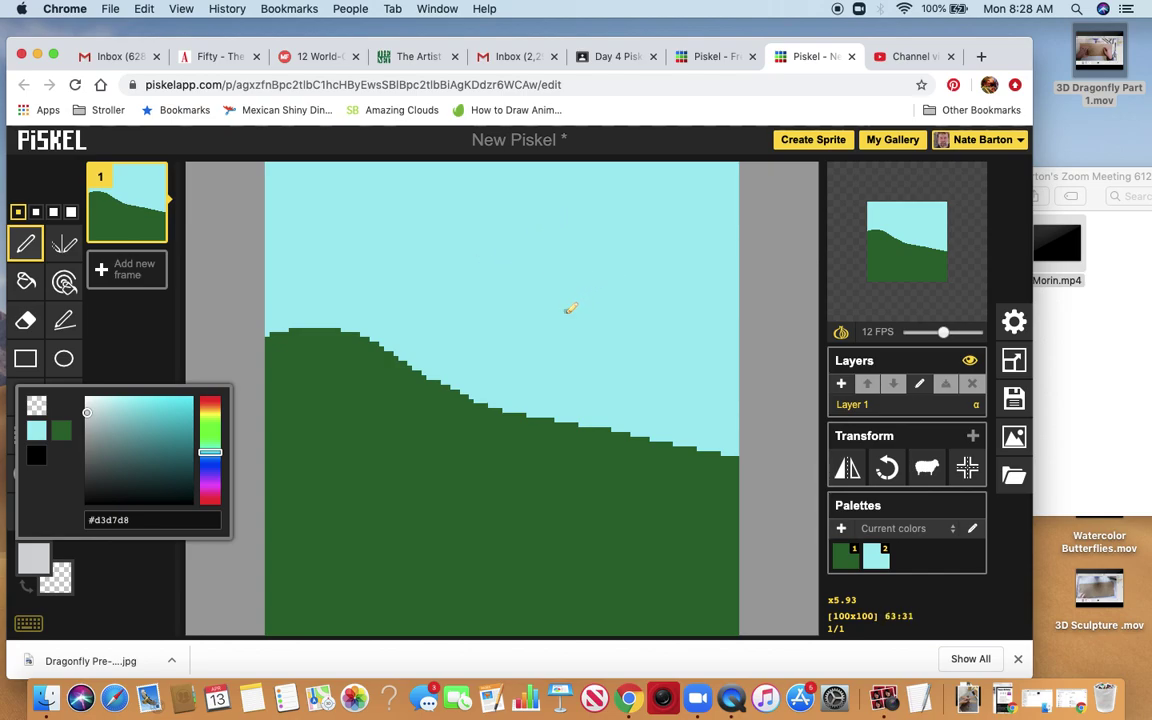
{"action": "left_click_drag", "start_coordinate": [568, 311], "coordinate": [733, 310]}
{"action": "mouse_move", "coordinate": [576, 305]}
{"action": "left_mouse_down"}
{"action": "mouse_move", "coordinate": [558, 296]}
{"action": "mouse_move", "coordinate": [643, 260]}
{"action": "mouse_move", "coordinate": [733, 307]}
{"action": "left_mouse_up"}
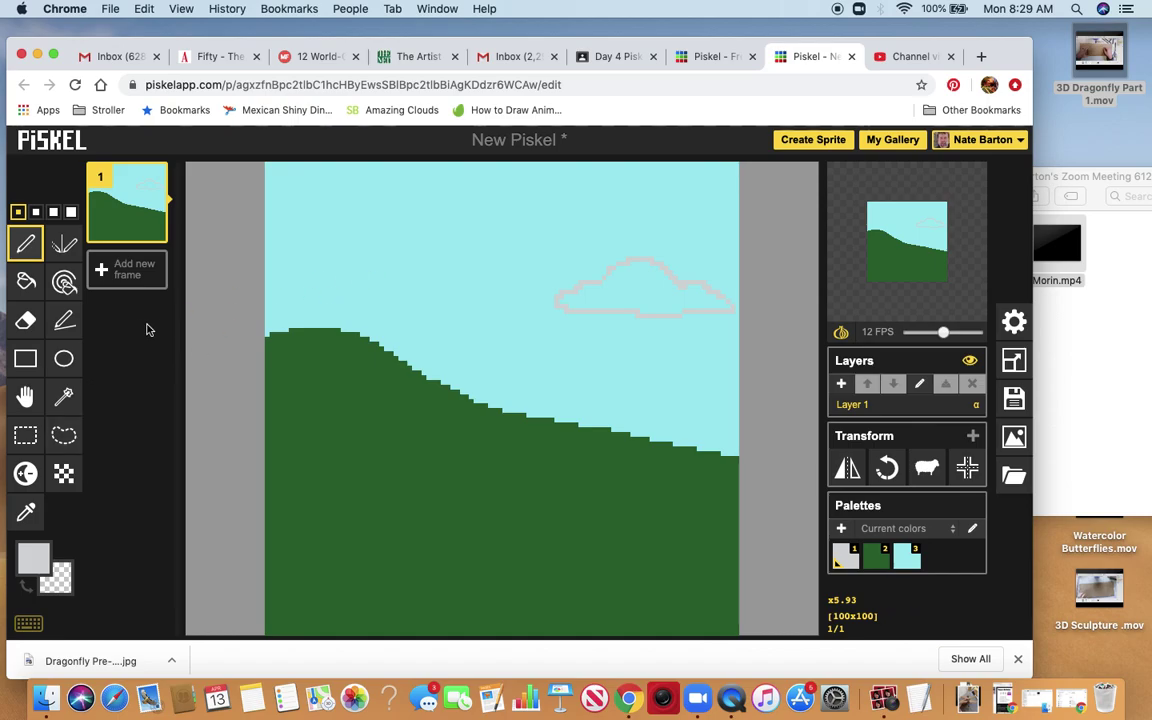
{"action": "left_click", "coordinate": [30, 286]}
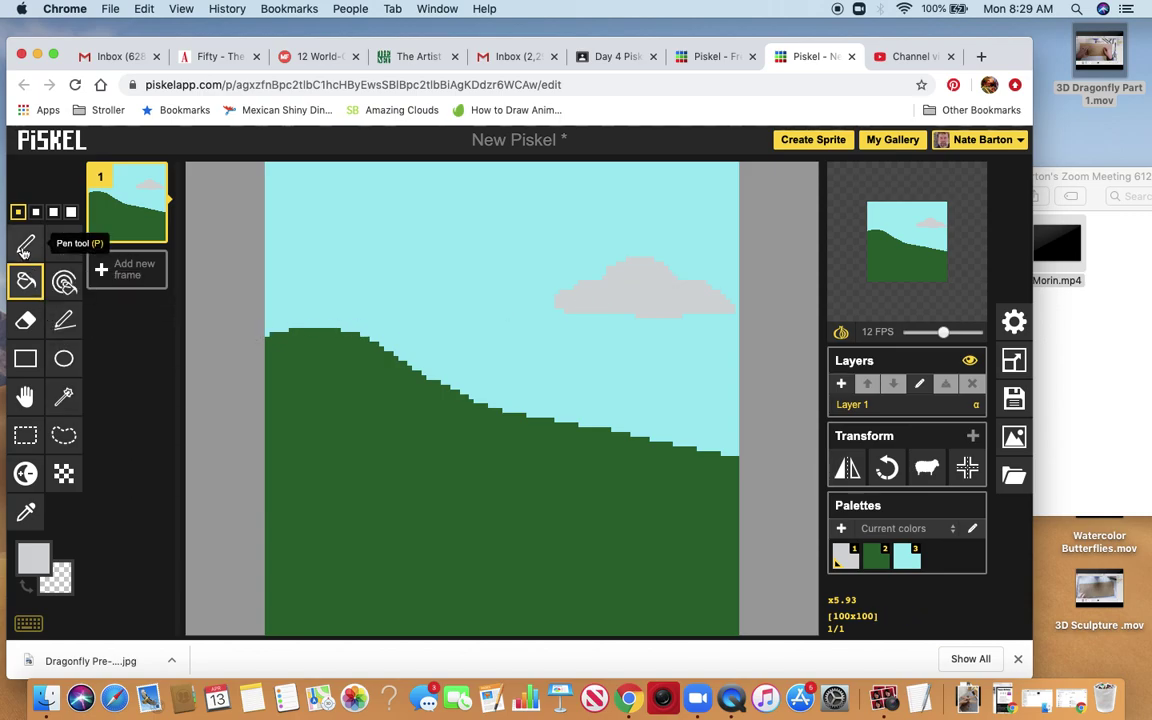
Step: Shade the cloud's underside with uneven mid-grey #929292 strokes using the Pen tool at 2 px
{"action": "left_click", "coordinate": [33, 556]}
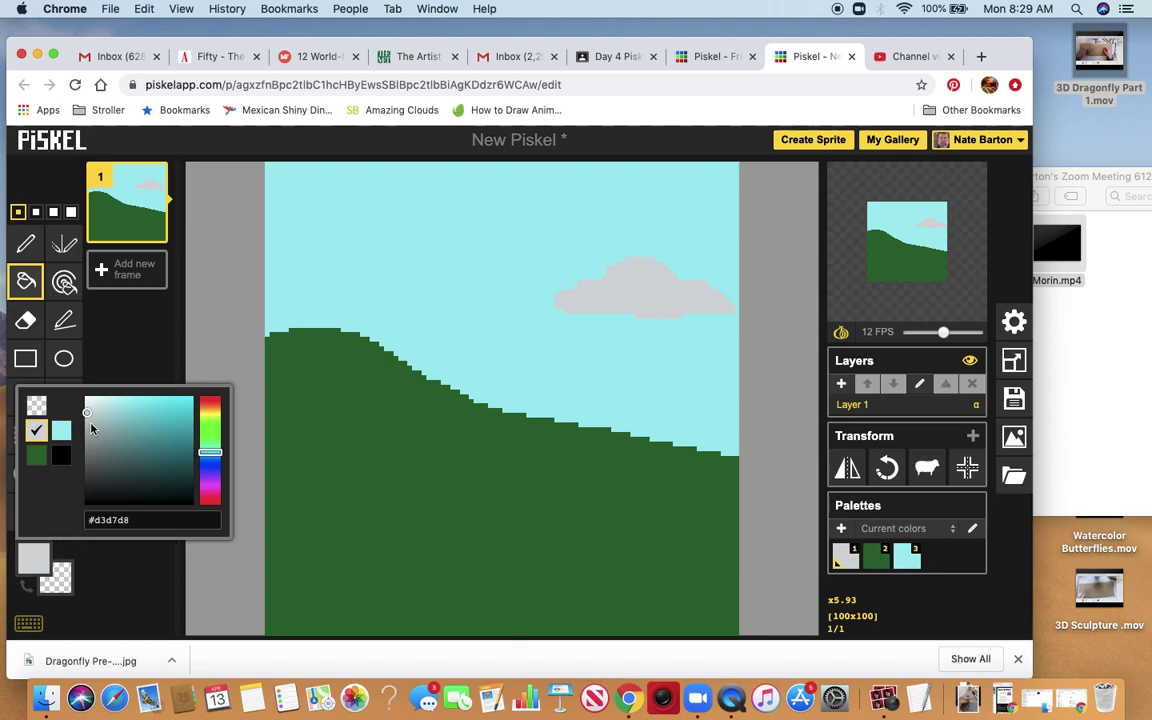
{"action": "left_click_drag", "start_coordinate": [89, 418], "coordinate": [86, 448]}
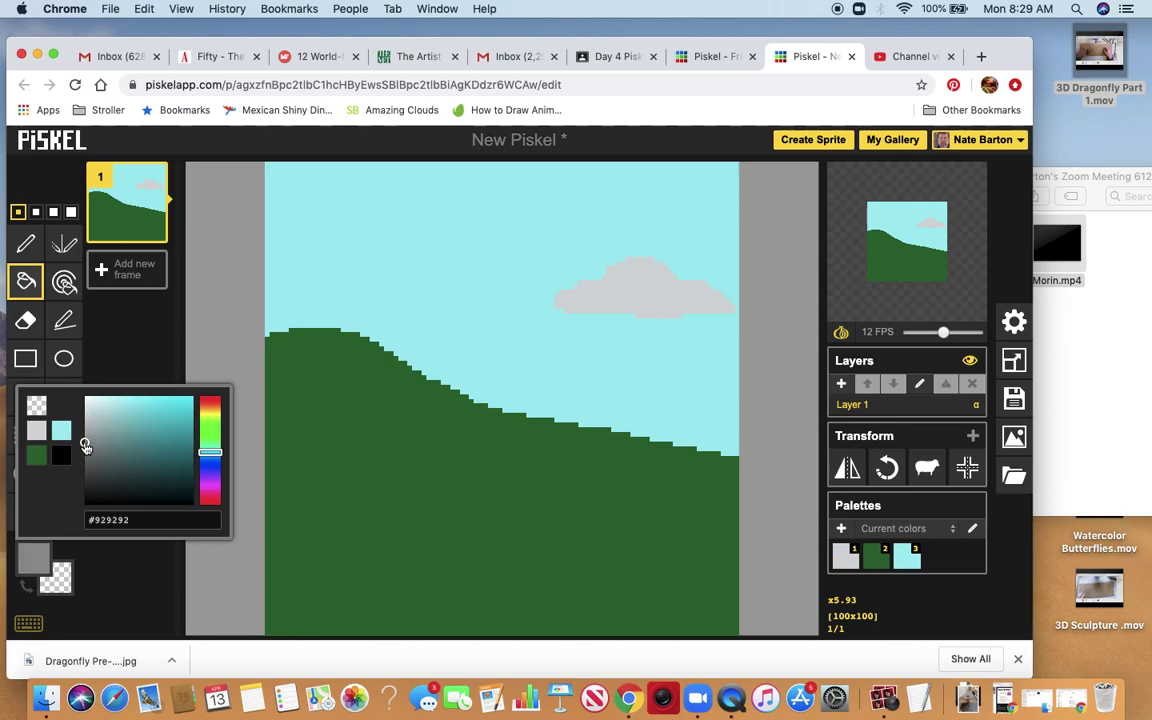
{"action": "left_click", "coordinate": [26, 245]}
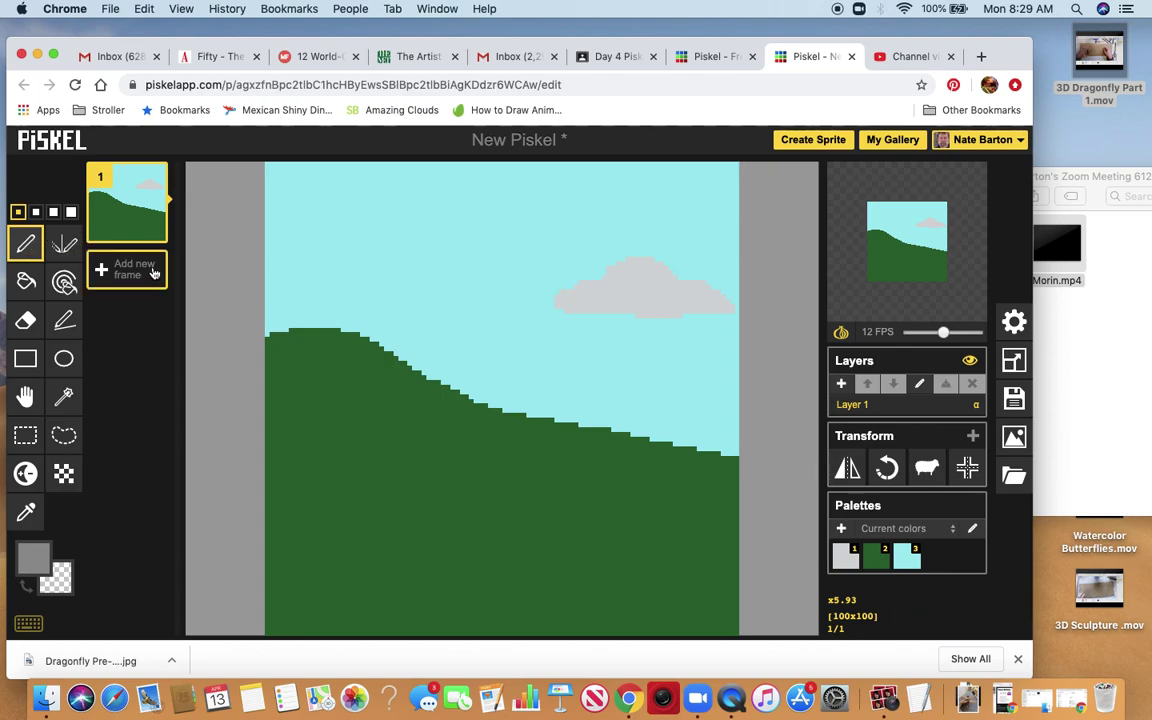
{"action": "left_click", "coordinate": [71, 214]}
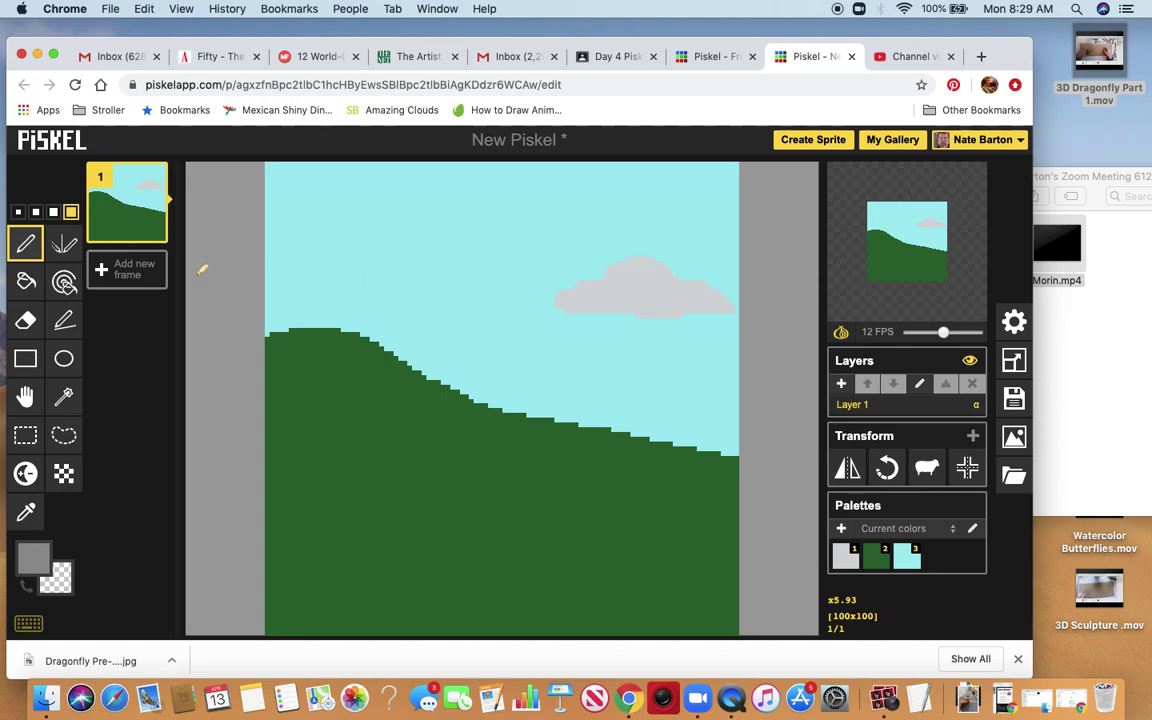
{"action": "left_click", "coordinate": [36, 213]}
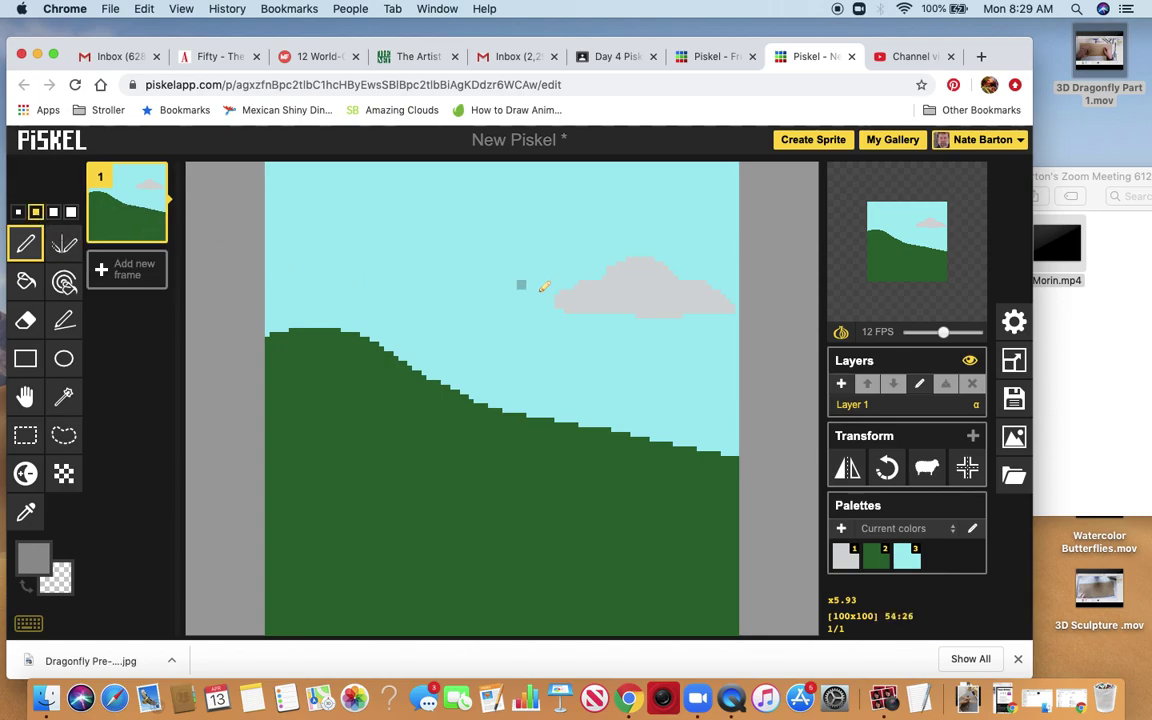
{"action": "mouse_move", "coordinate": [563, 298]}
{"action": "left_mouse_down"}
{"action": "mouse_move", "coordinate": [644, 316]}
{"action": "mouse_move", "coordinate": [712, 311]}
{"action": "left_mouse_up"}
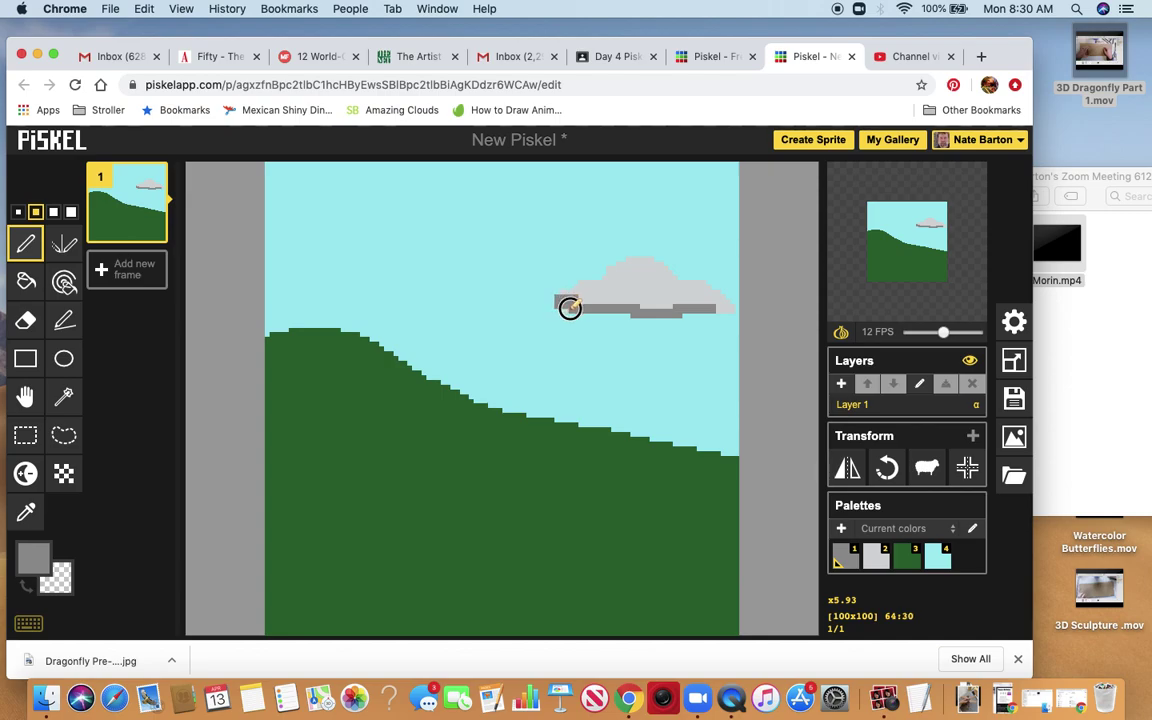
{"action": "mouse_move", "coordinate": [576, 302]}
{"action": "left_mouse_down"}
{"action": "mouse_move", "coordinate": [681, 311]}
{"action": "mouse_move", "coordinate": [695, 300]}
{"action": "left_mouse_up"}
{"action": "left_click", "coordinate": [686, 303]}
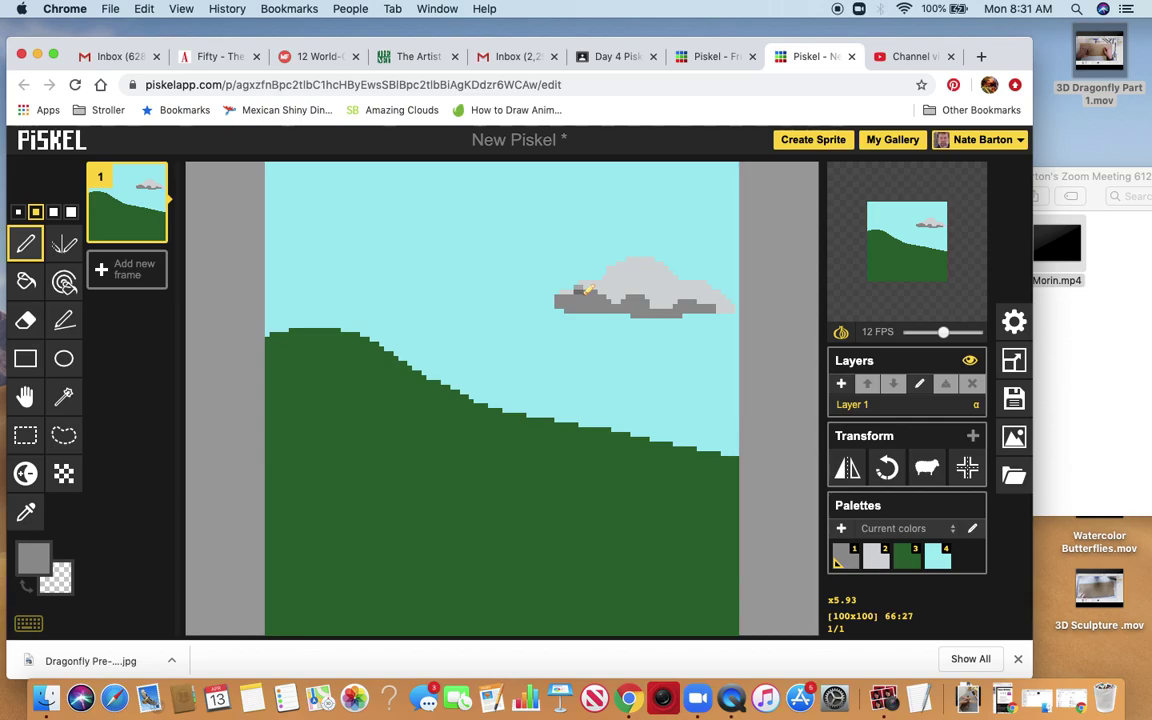
Step: Add a new layer above the landscape and set the primary drawing colour to brown #8b5417
{"action": "left_click", "coordinate": [842, 385]}
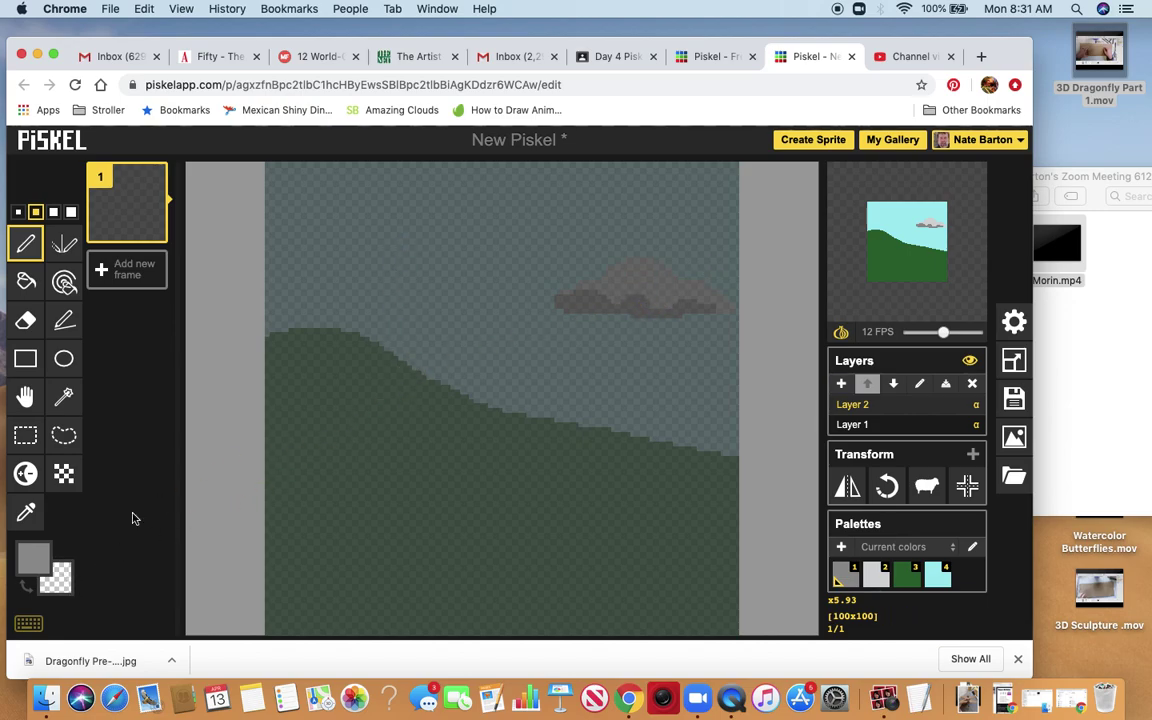
{"action": "left_click", "coordinate": [41, 571]}
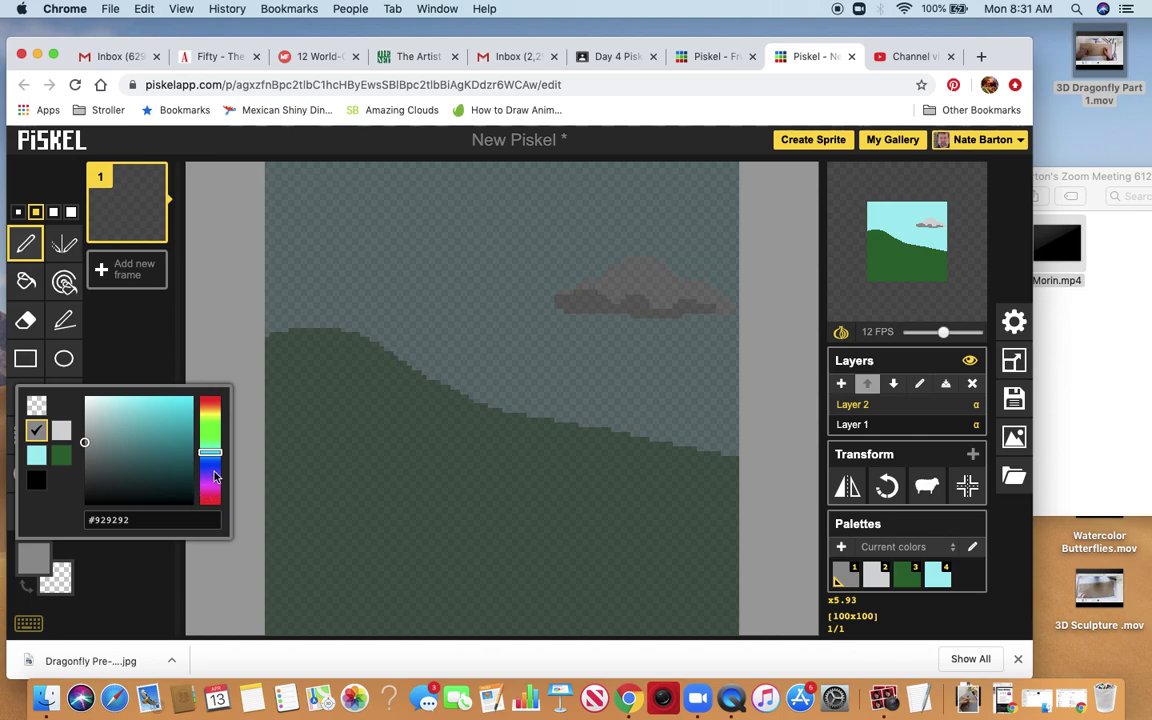
{"action": "left_click", "coordinate": [216, 410]}
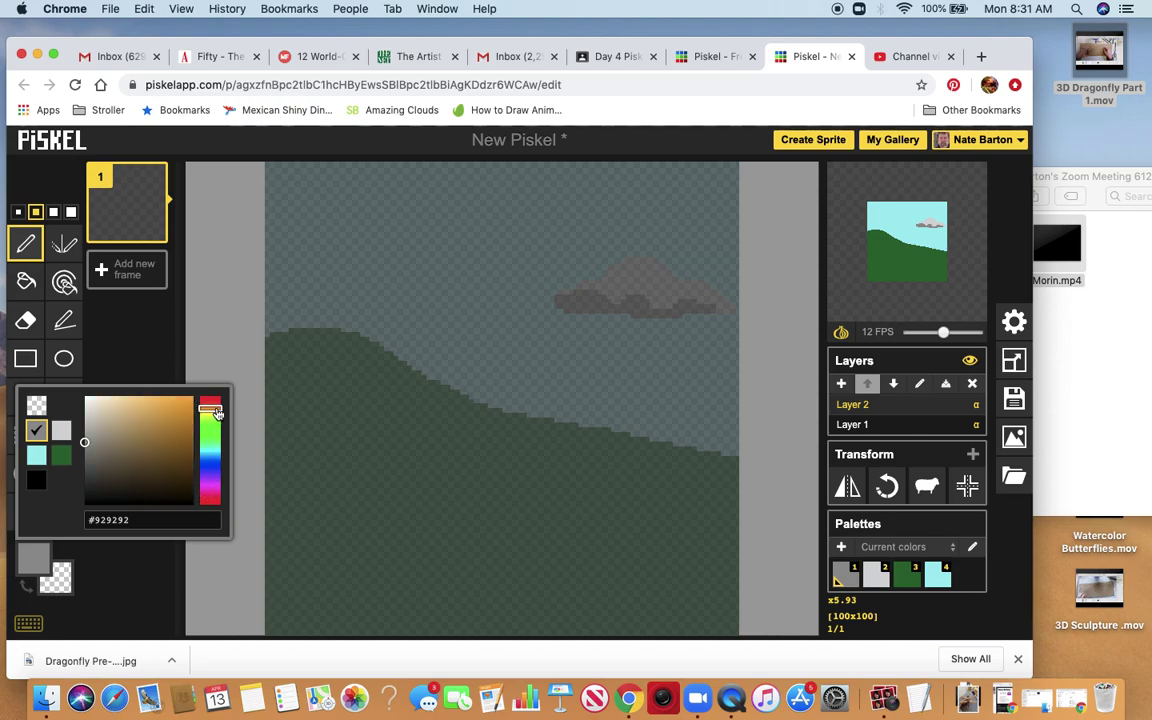
{"action": "left_click", "coordinate": [216, 408]}
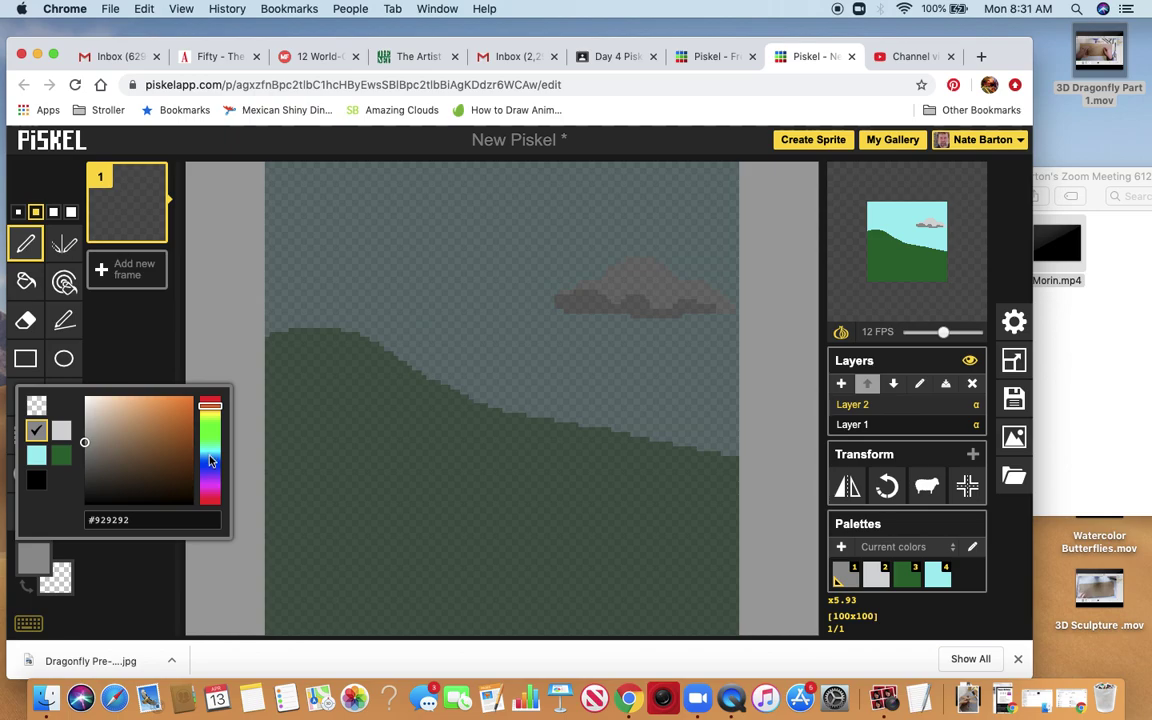
{"action": "left_click", "coordinate": [181, 454]}
{"action": "left_click_drag", "start_coordinate": [181, 454], "coordinate": [175, 445]}
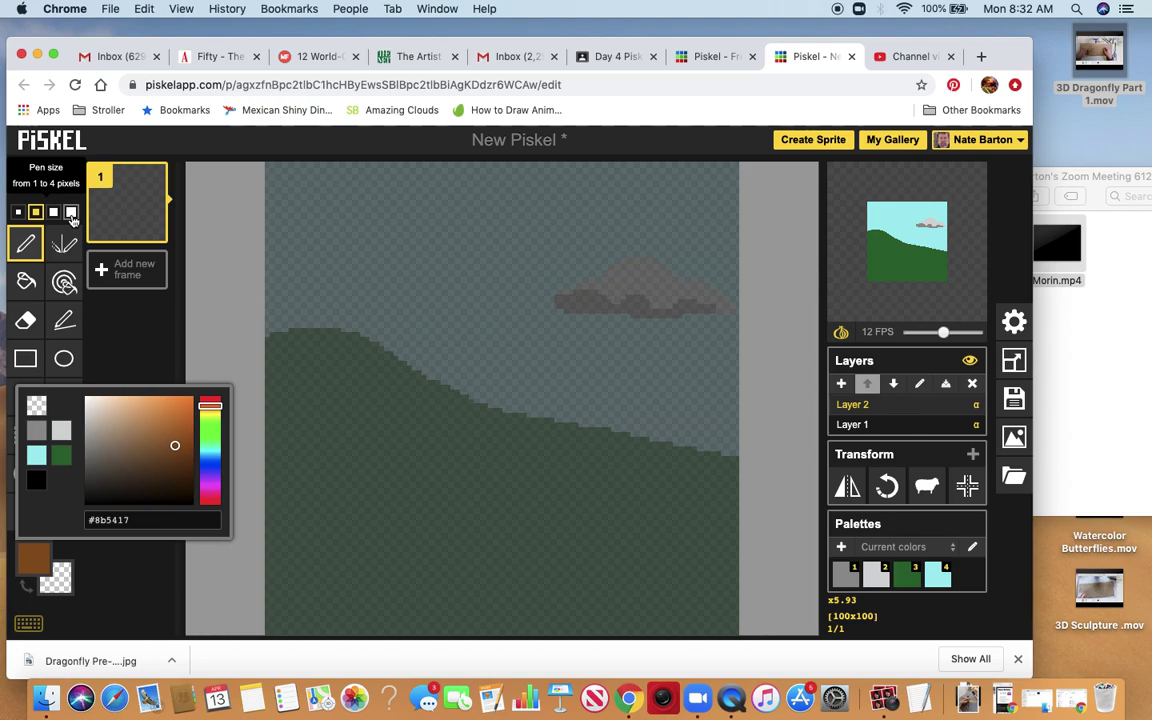
Step: Draw a brown tree trunk with the Pen tool at 4 px, from the canvas's lower edge past the hilltop, widening it toward the base
{"action": "left_click", "coordinate": [71, 213]}
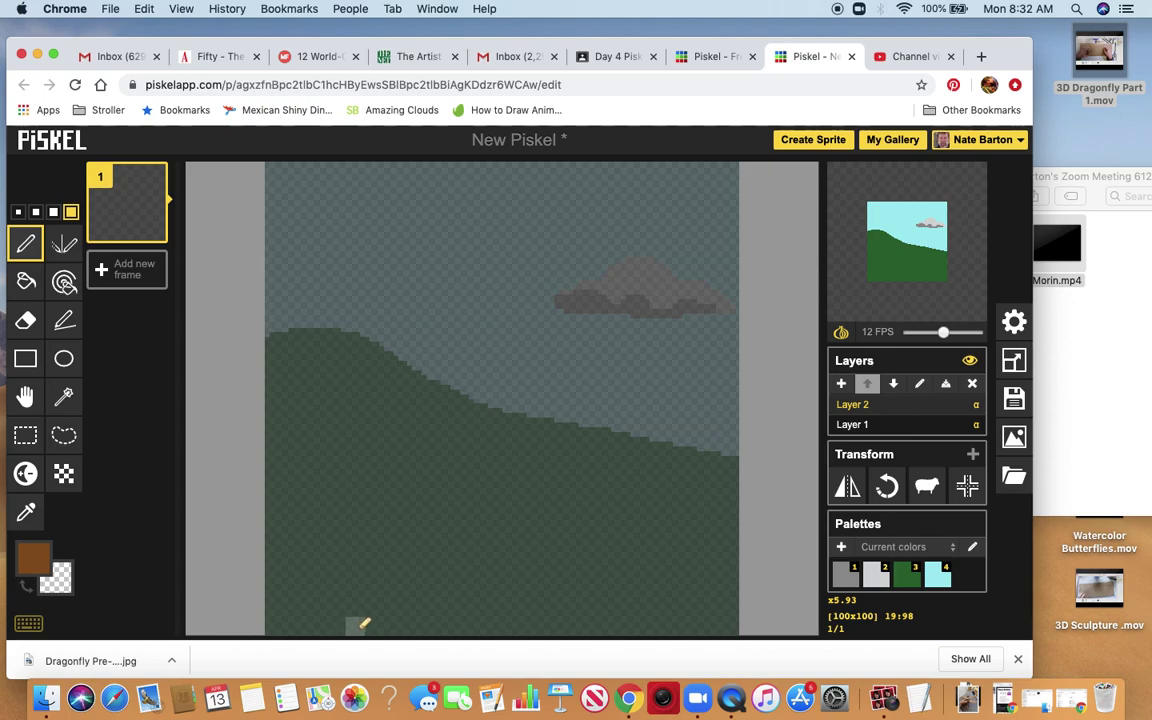
{"action": "mouse_move", "coordinate": [362, 624]}
{"action": "left_mouse_down"}
{"action": "mouse_move", "coordinate": [352, 522]}
{"action": "mouse_move", "coordinate": [376, 392]}
{"action": "left_mouse_up"}
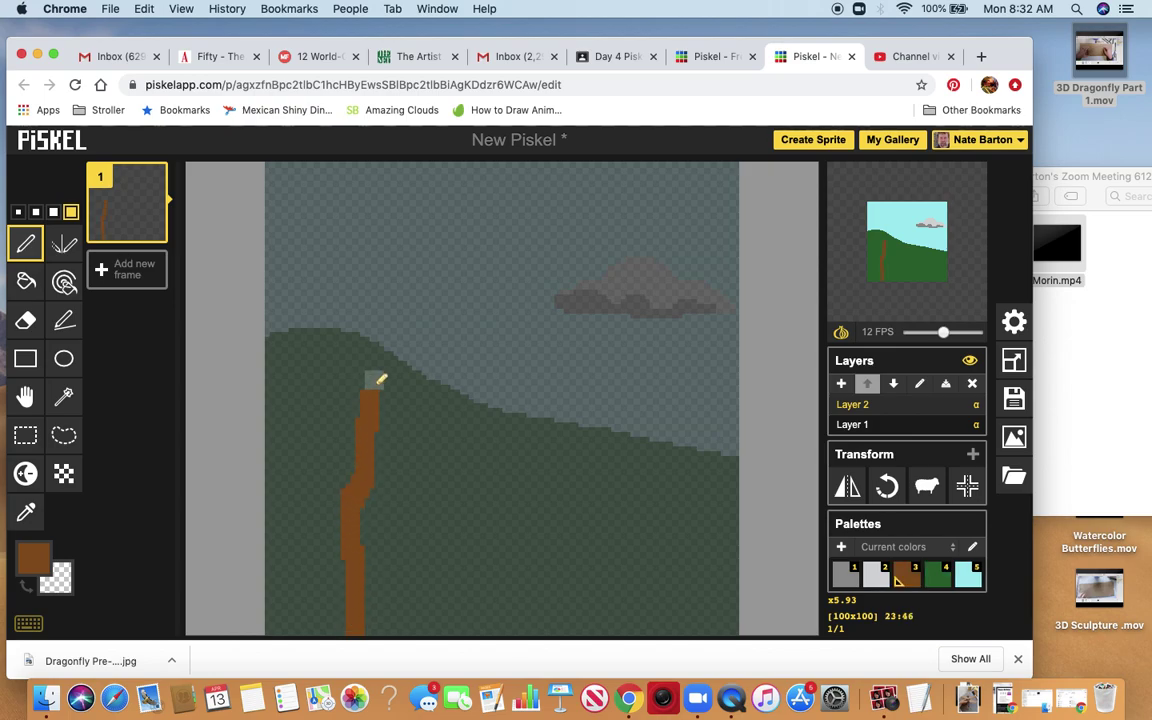
{"action": "left_click", "coordinate": [348, 562]}
{"action": "left_click_drag", "start_coordinate": [348, 562], "coordinate": [347, 640]}
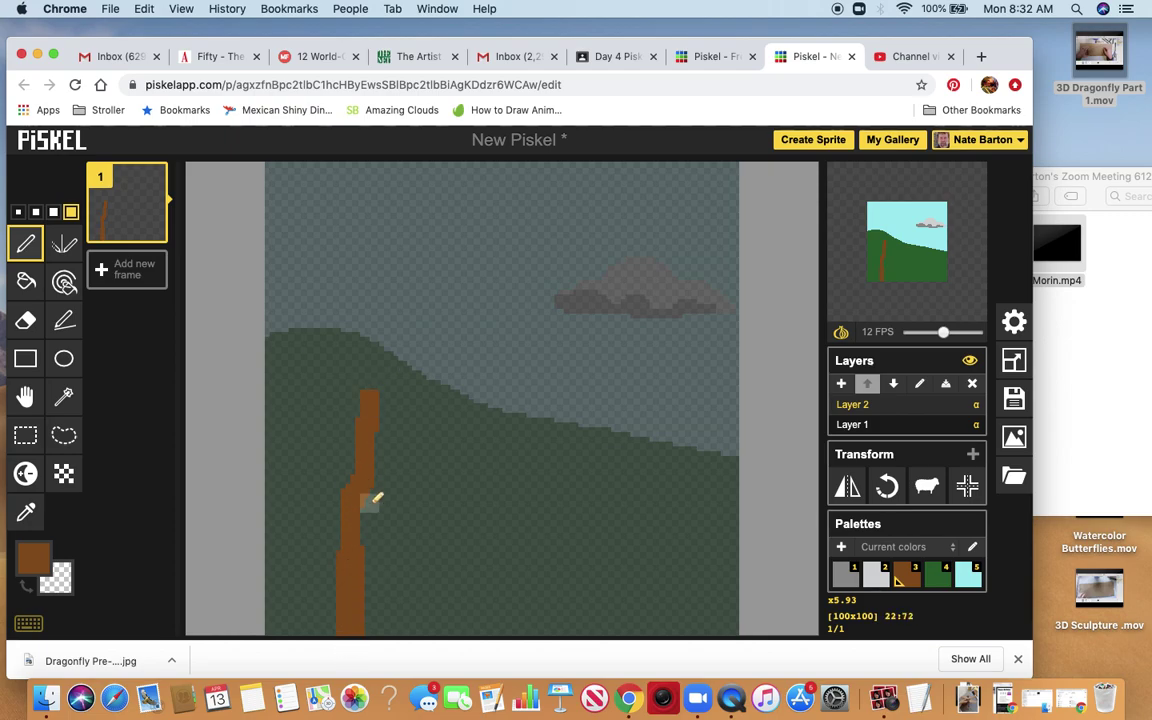
{"action": "left_click_drag", "start_coordinate": [370, 490], "coordinate": [391, 637]}
{"action": "left_click_drag", "start_coordinate": [368, 535], "coordinate": [368, 594]}
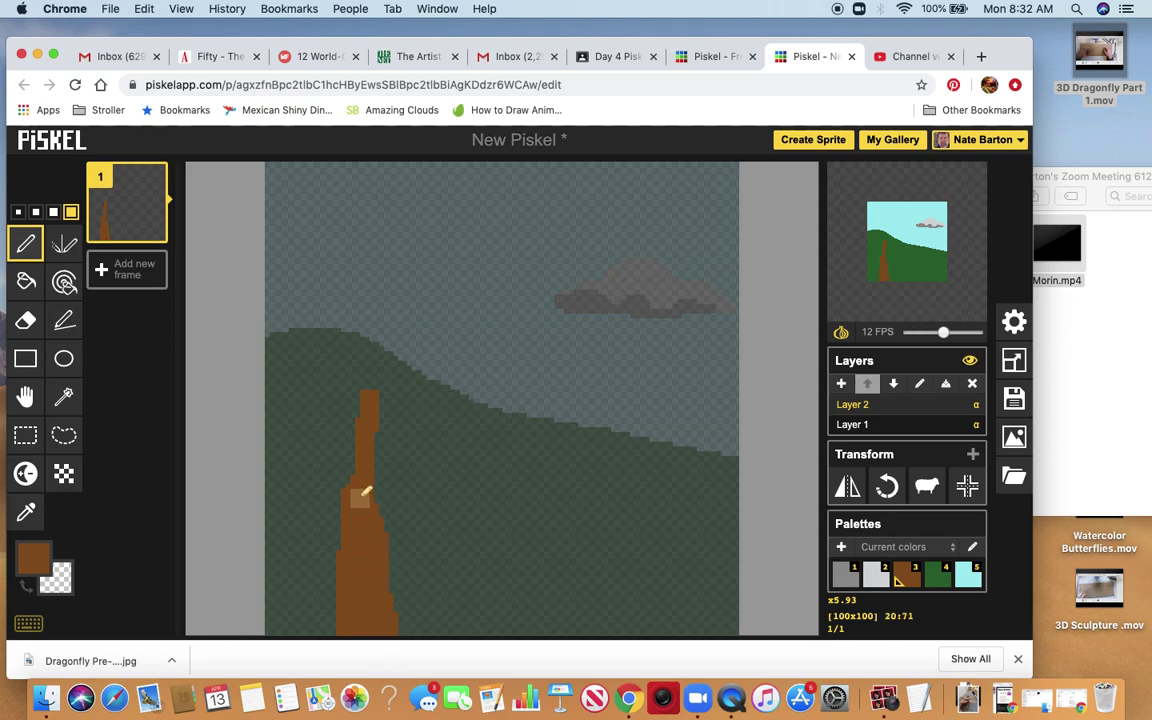
{"action": "left_click_drag", "start_coordinate": [360, 474], "coordinate": [366, 308]}
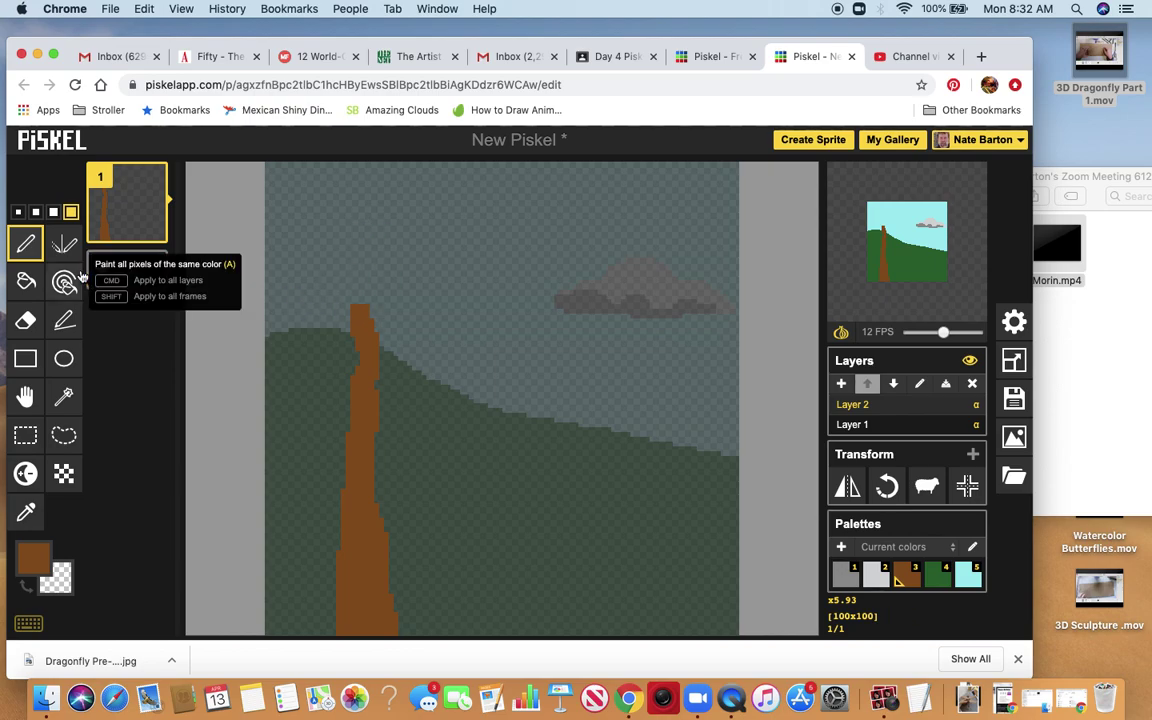
Step: Draw the tree's main branches at 2 px, spreading upward and to both sides, and thicken the long lower right branch where it joins the trunk
{"action": "left_click", "coordinate": [35, 212]}
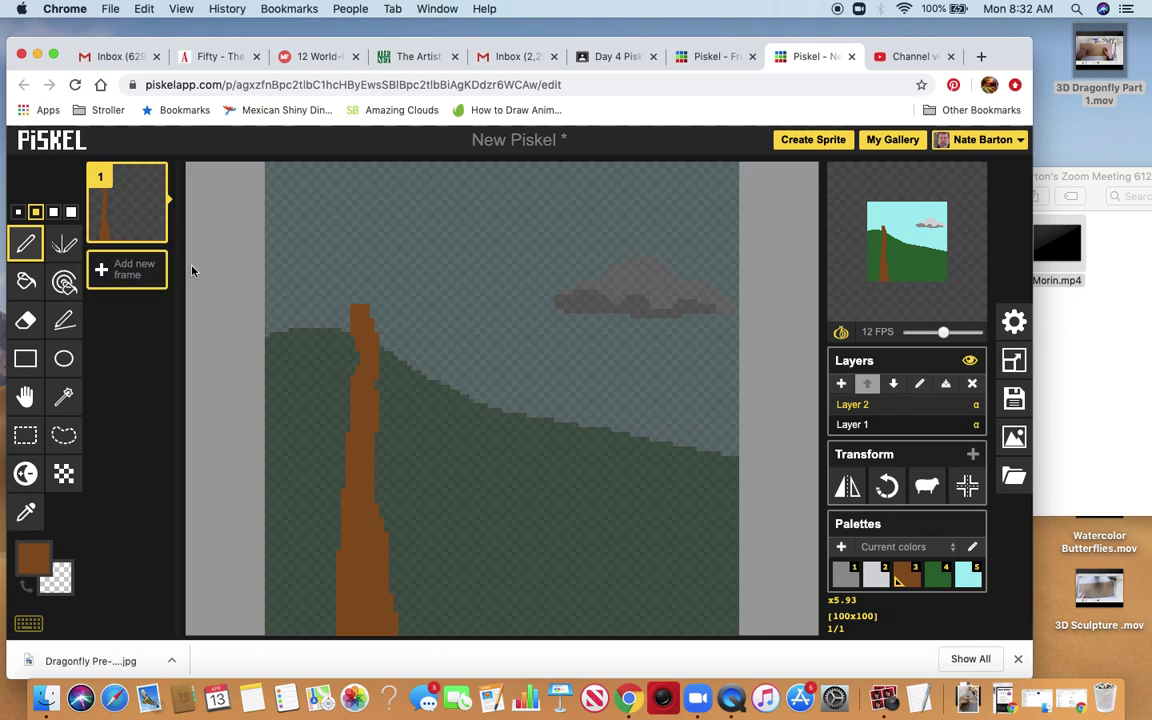
{"action": "left_click_drag", "start_coordinate": [358, 306], "coordinate": [290, 162]}
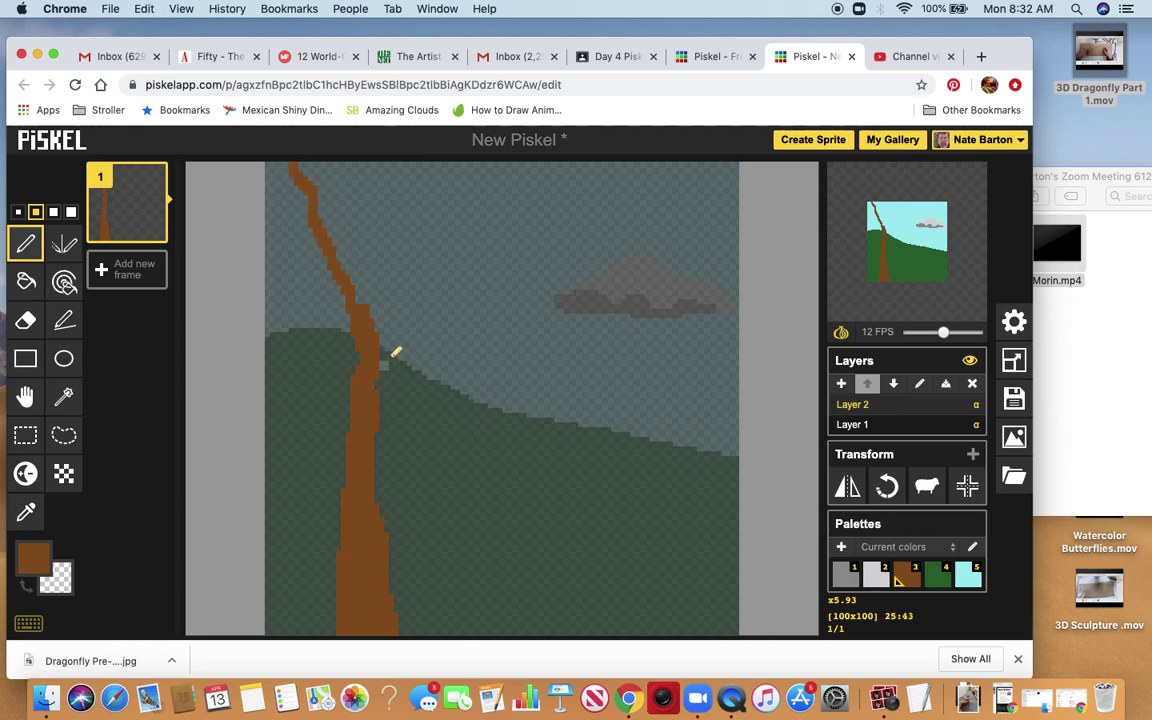
{"action": "mouse_move", "coordinate": [365, 301]}
{"action": "left_mouse_down"}
{"action": "mouse_move", "coordinate": [368, 239]}
{"action": "mouse_move", "coordinate": [398, 158]}
{"action": "left_mouse_up"}
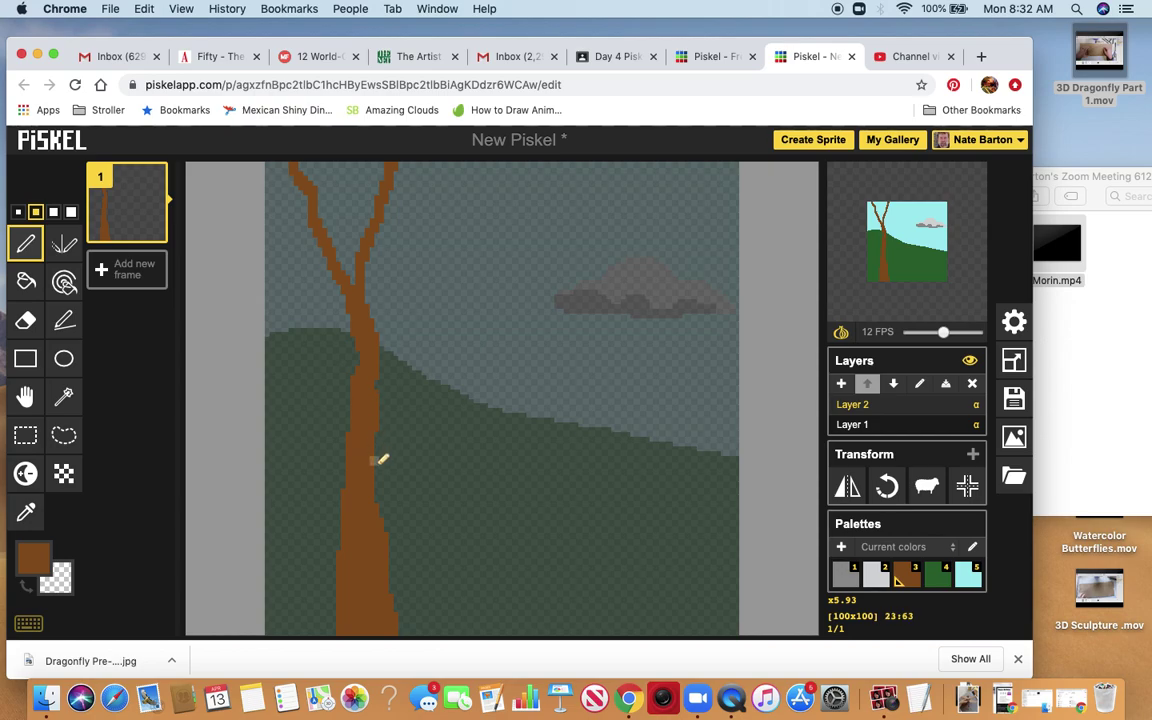
{"action": "mouse_move", "coordinate": [375, 458]}
{"action": "left_mouse_down"}
{"action": "mouse_move", "coordinate": [404, 347]}
{"action": "mouse_move", "coordinate": [451, 274]}
{"action": "mouse_move", "coordinate": [486, 172]}
{"action": "left_mouse_up"}
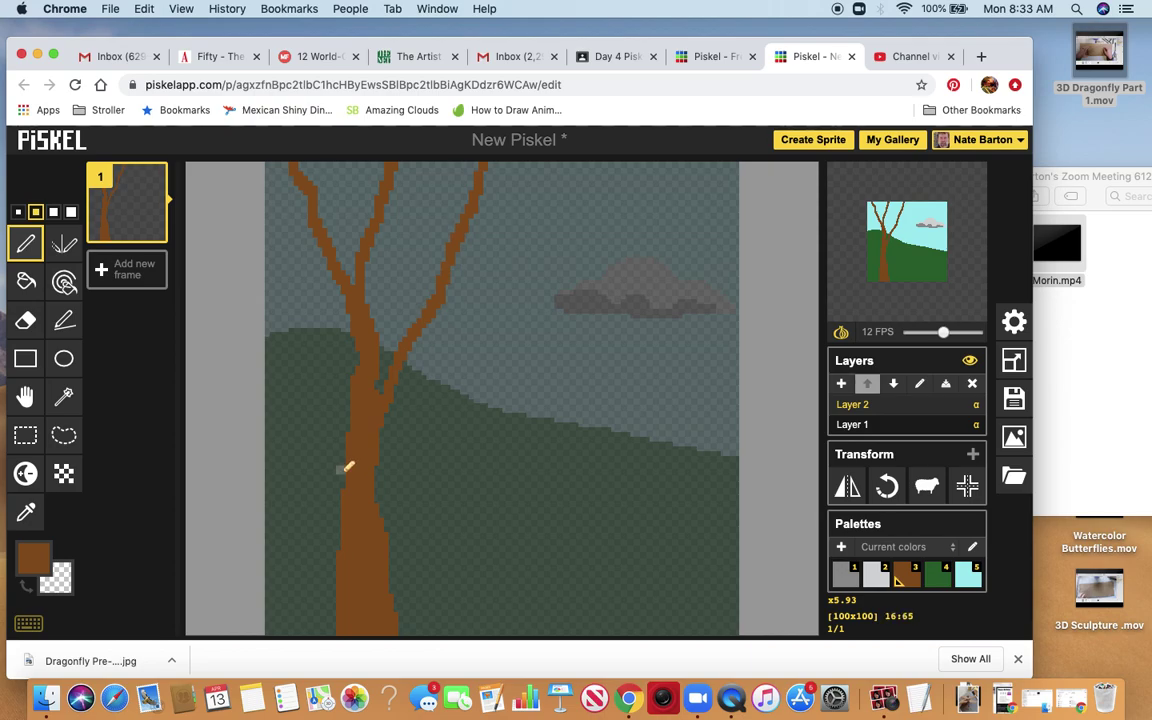
{"action": "left_click_drag", "start_coordinate": [349, 468], "coordinate": [267, 355]}
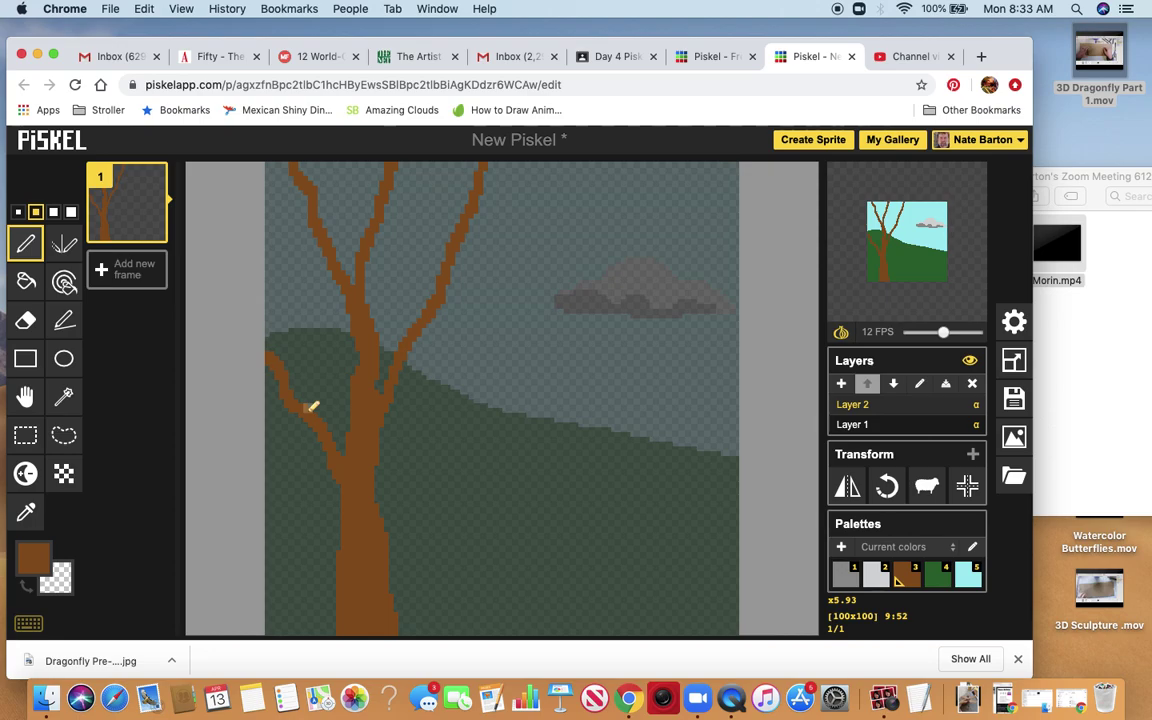
{"action": "mouse_move", "coordinate": [309, 407]}
{"action": "left_mouse_down"}
{"action": "mouse_move", "coordinate": [301, 342]}
{"action": "mouse_move", "coordinate": [276, 286]}
{"action": "left_mouse_up"}
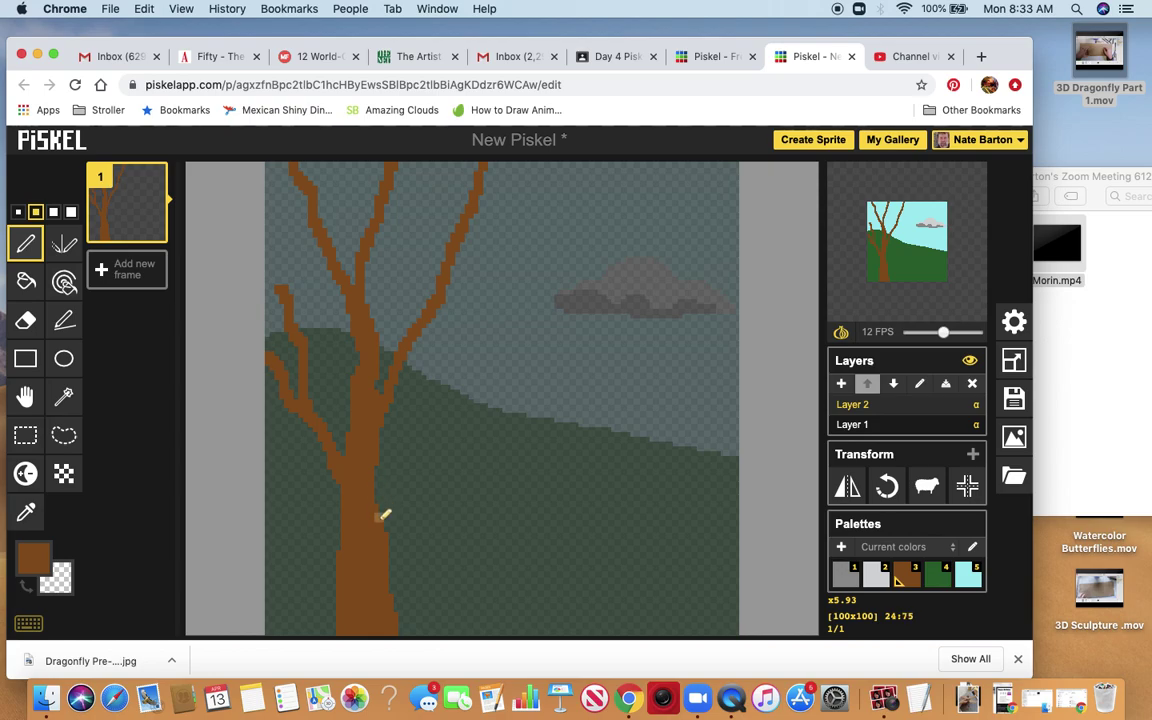
{"action": "mouse_move", "coordinate": [378, 507]}
{"action": "left_mouse_down"}
{"action": "mouse_move", "coordinate": [404, 463]}
{"action": "mouse_move", "coordinate": [453, 429]}
{"action": "mouse_move", "coordinate": [558, 393]}
{"action": "left_mouse_up"}
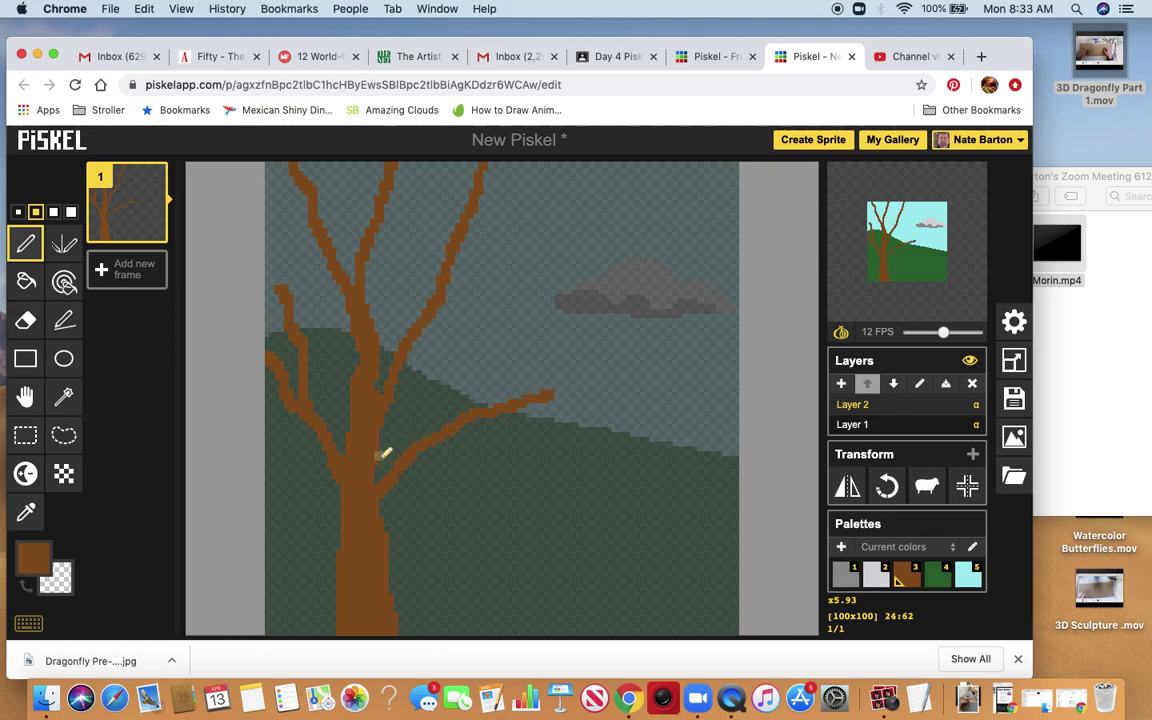
{"action": "mouse_move", "coordinate": [380, 458]}
{"action": "left_mouse_down"}
{"action": "mouse_move", "coordinate": [476, 406]}
{"action": "mouse_move", "coordinate": [537, 391]}
{"action": "mouse_move", "coordinate": [515, 400]}
{"action": "left_mouse_up"}
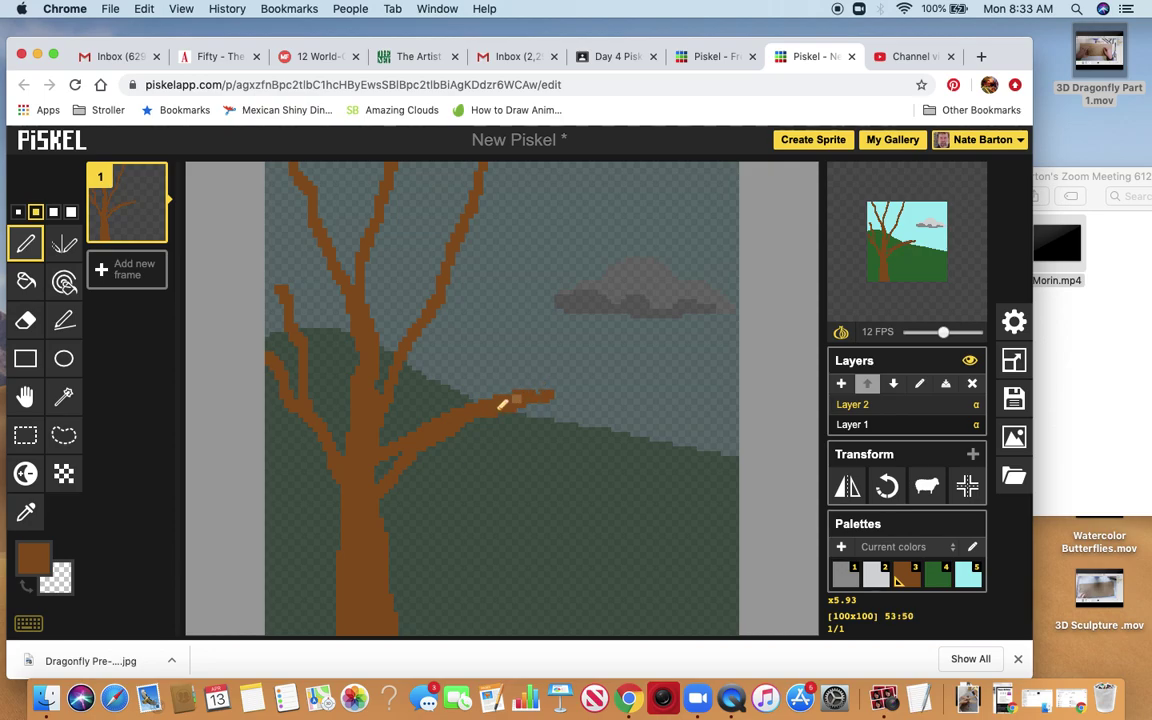
{"action": "mouse_move", "coordinate": [406, 443]}
{"action": "left_mouse_down"}
{"action": "mouse_move", "coordinate": [383, 470]}
{"action": "mouse_move", "coordinate": [381, 515]}
{"action": "left_mouse_up"}
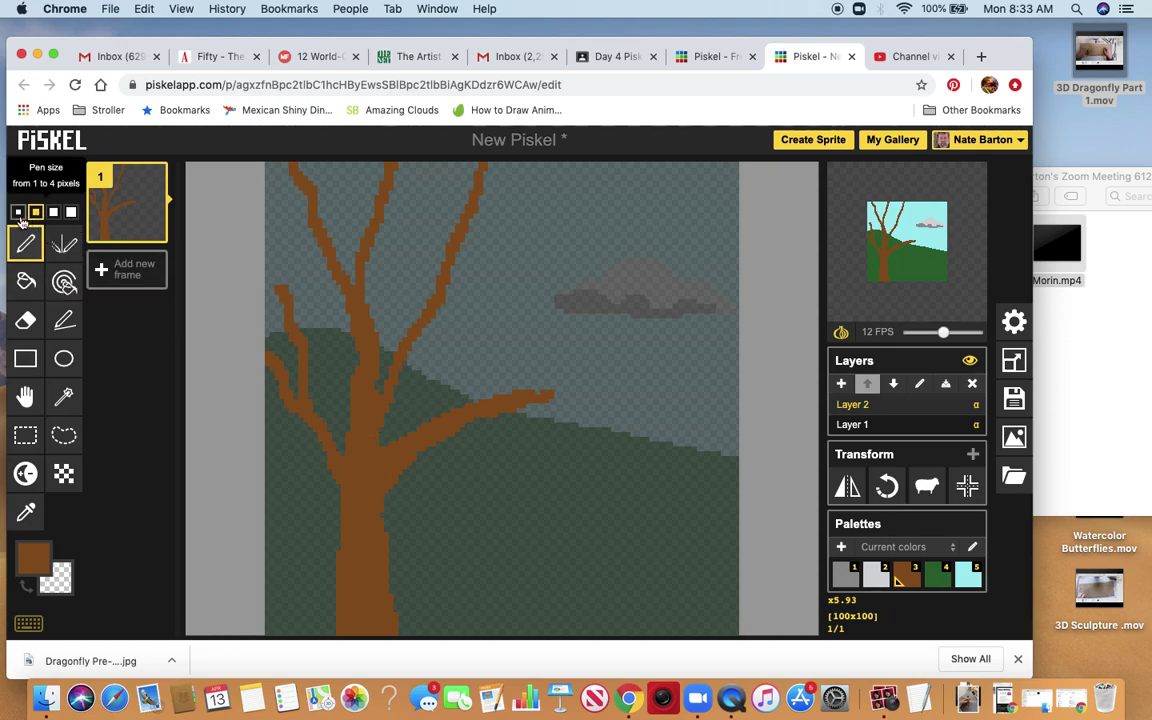
Step: Add thin forked twigs to the upper, left and lower right branches using the Pen tool at 1 px
{"action": "left_click", "coordinate": [18, 213]}
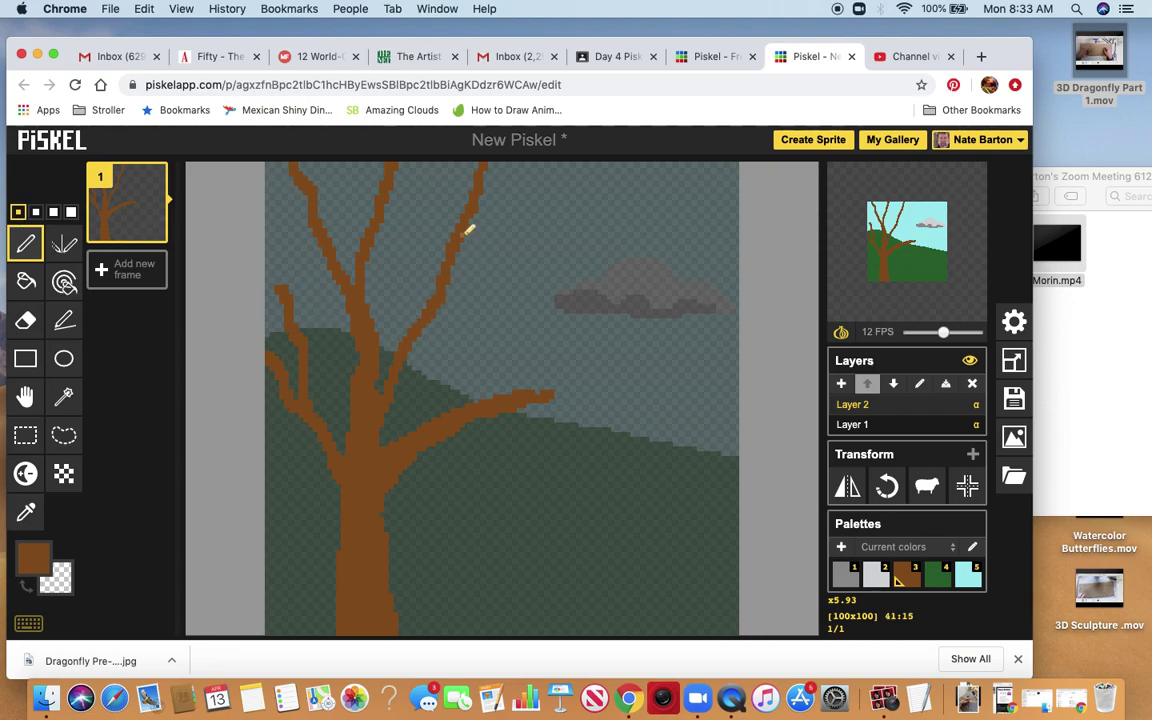
{"action": "left_click_drag", "start_coordinate": [465, 231], "coordinate": [545, 184]}
{"action": "mouse_move", "coordinate": [407, 357]}
{"action": "left_mouse_down"}
{"action": "mouse_move", "coordinate": [382, 446]}
{"action": "mouse_move", "coordinate": [378, 424]}
{"action": "mouse_move", "coordinate": [393, 442]}
{"action": "left_mouse_up"}
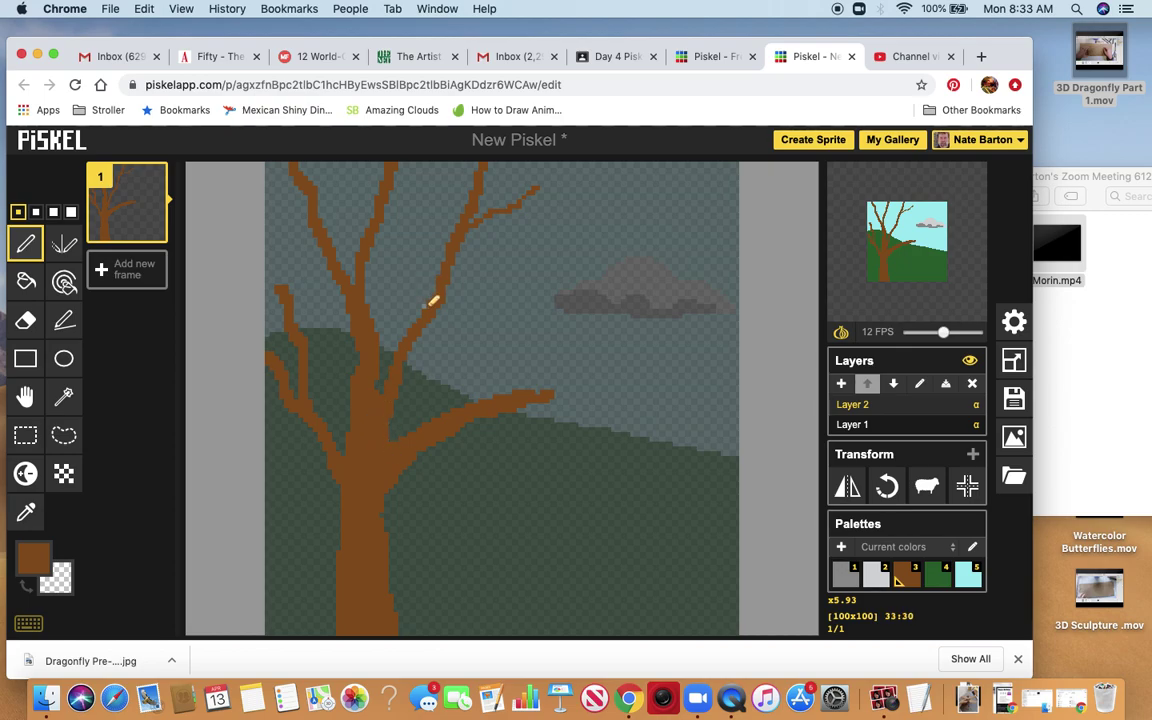
{"action": "mouse_move", "coordinate": [435, 302]}
{"action": "left_mouse_down"}
{"action": "mouse_move", "coordinate": [401, 252]}
{"action": "mouse_move", "coordinate": [394, 201]}
{"action": "left_mouse_up"}
{"action": "left_click_drag", "start_coordinate": [411, 244], "coordinate": [432, 188]}
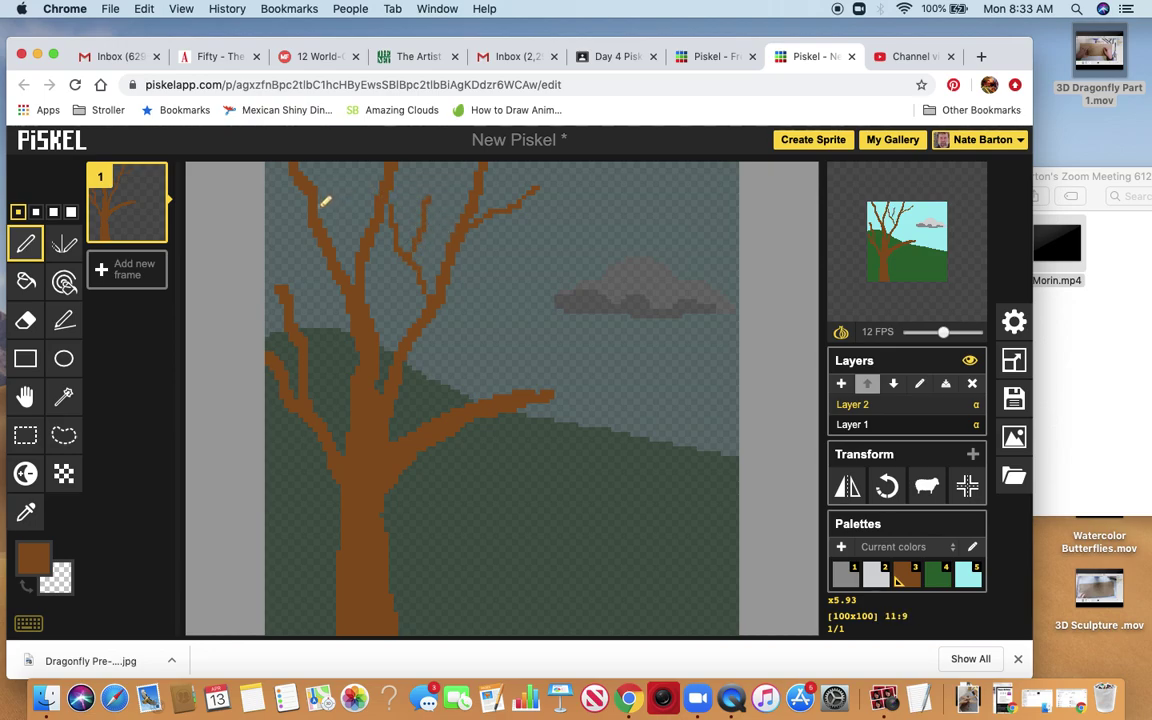
{"action": "left_click_drag", "start_coordinate": [319, 206], "coordinate": [338, 160]}
{"action": "mouse_move", "coordinate": [287, 300]}
{"action": "left_mouse_down"}
{"action": "mouse_move", "coordinate": [260, 301]}
{"action": "mouse_move", "coordinate": [280, 288]}
{"action": "mouse_move", "coordinate": [262, 260]}
{"action": "mouse_move", "coordinate": [290, 248]}
{"action": "left_mouse_up"}
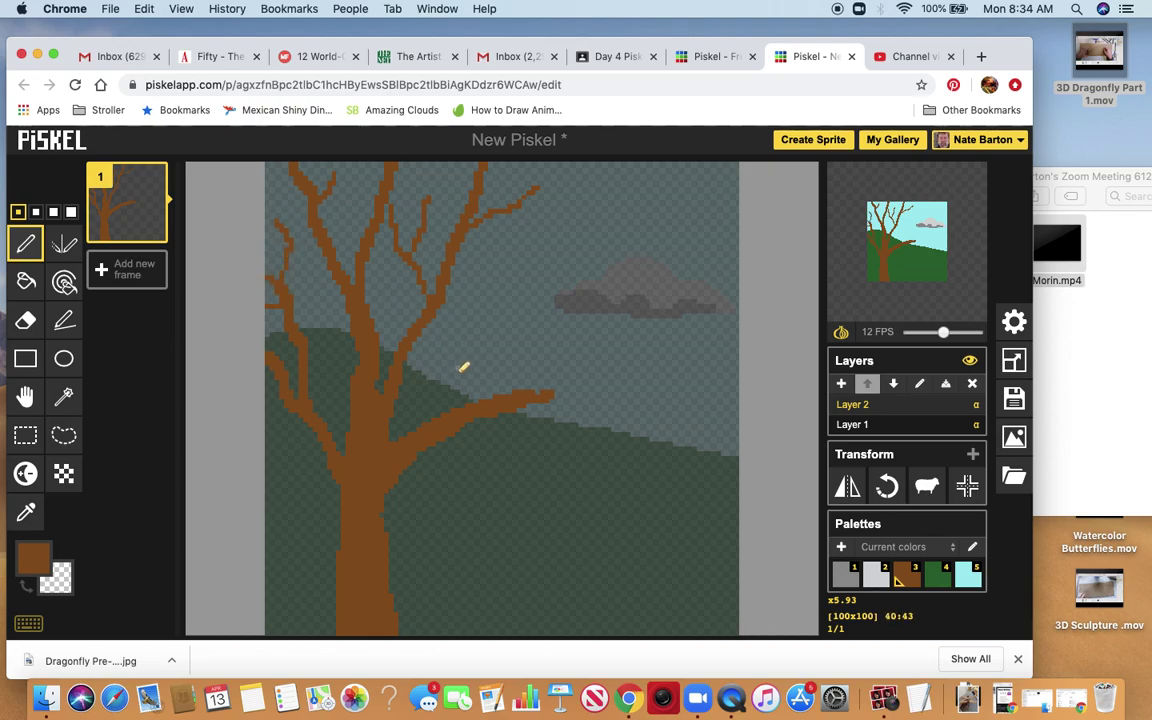
{"action": "mouse_move", "coordinate": [445, 432]}
{"action": "left_mouse_down"}
{"action": "mouse_move", "coordinate": [458, 448]}
{"action": "mouse_move", "coordinate": [532, 463]}
{"action": "mouse_move", "coordinate": [512, 445]}
{"action": "mouse_move", "coordinate": [560, 428]}
{"action": "left_mouse_up"}
{"action": "left_click_drag", "start_coordinate": [527, 391], "coordinate": [604, 337]}
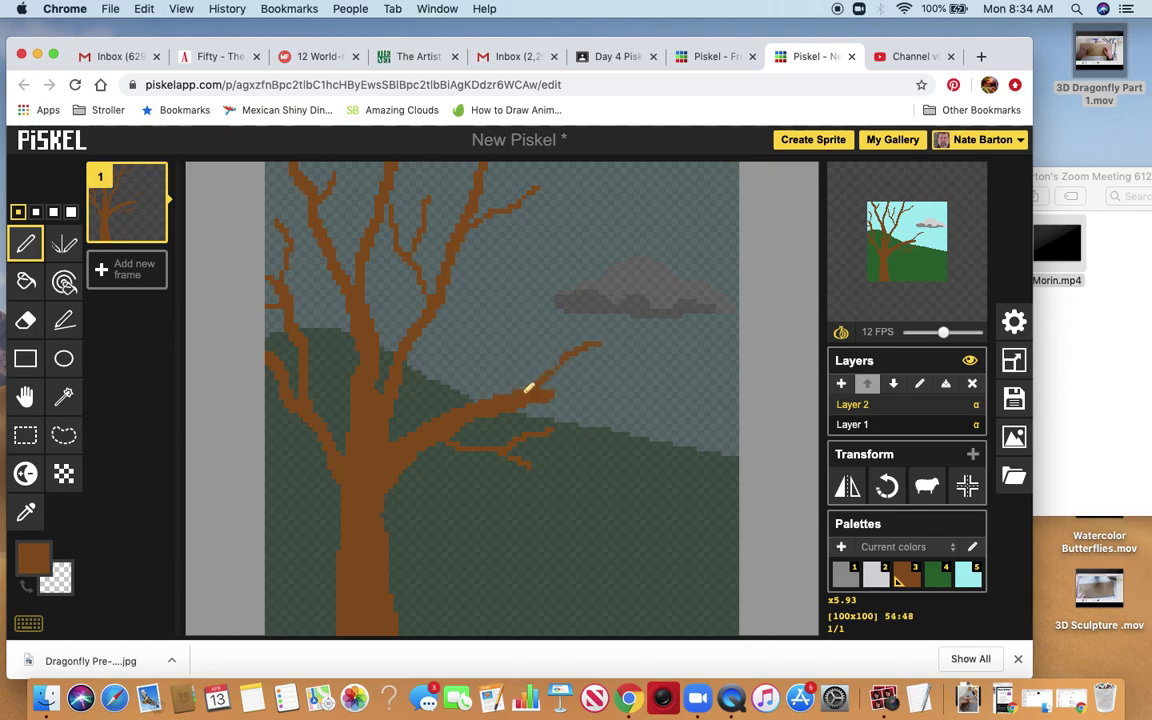
{"action": "left_click_drag", "start_coordinate": [551, 369], "coordinate": [537, 330]}
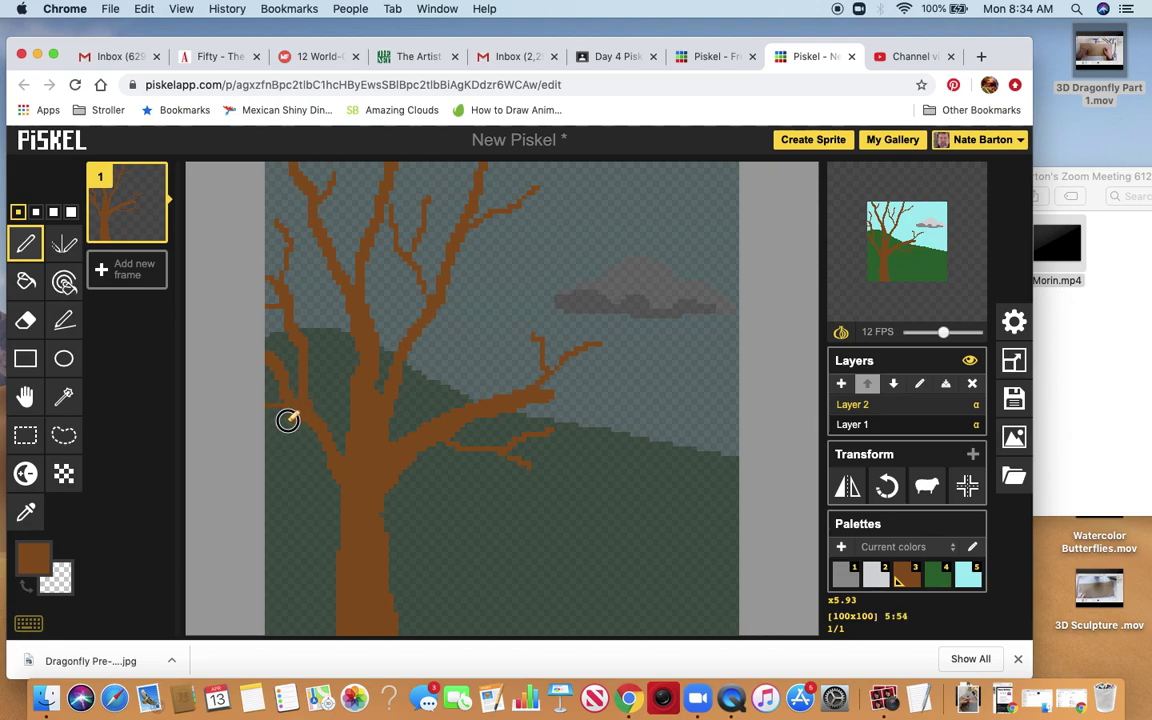
{"action": "left_click_drag", "start_coordinate": [260, 422], "coordinate": [322, 440]}
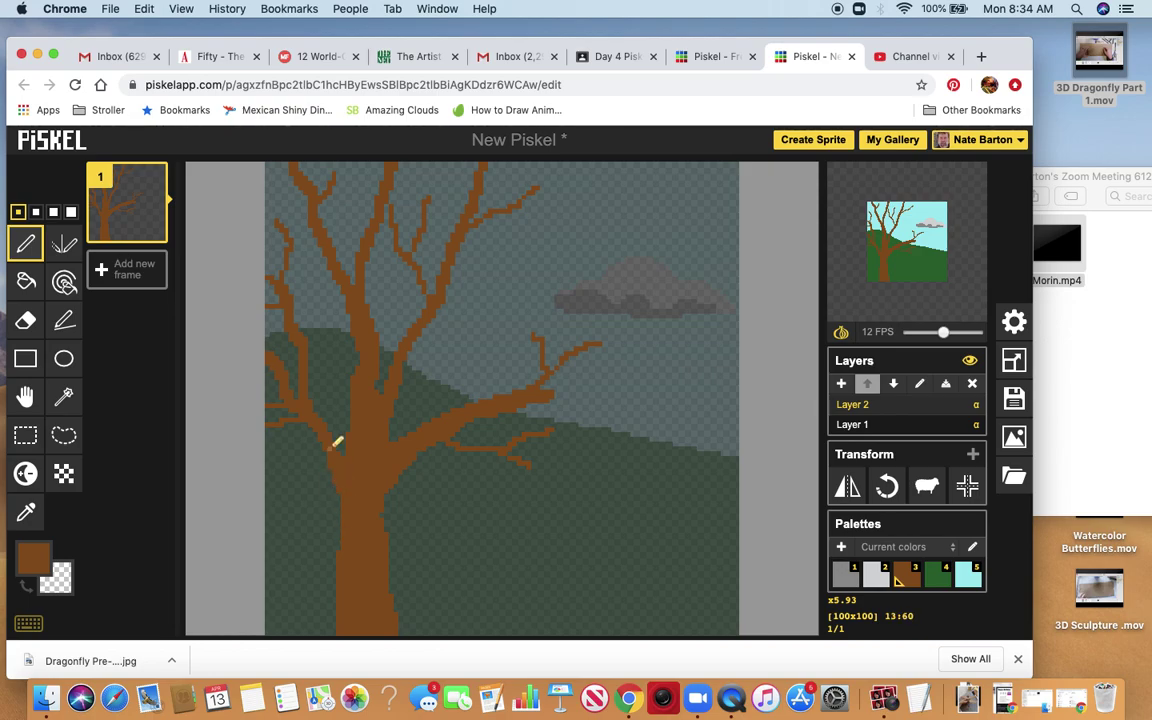
Step: Shade the left edge of the trunk's base in dark brown #58360f, using pen sizes of 2 and 3 px
{"action": "left_click", "coordinate": [33, 557]}
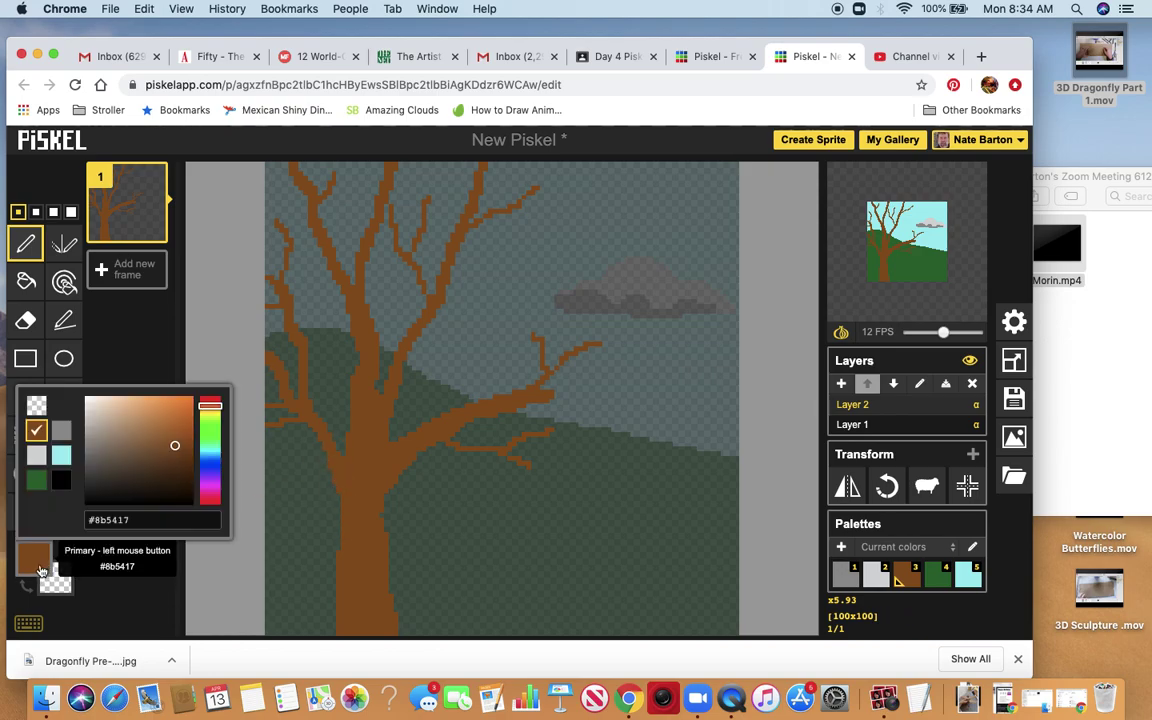
{"action": "left_click", "coordinate": [175, 470]}
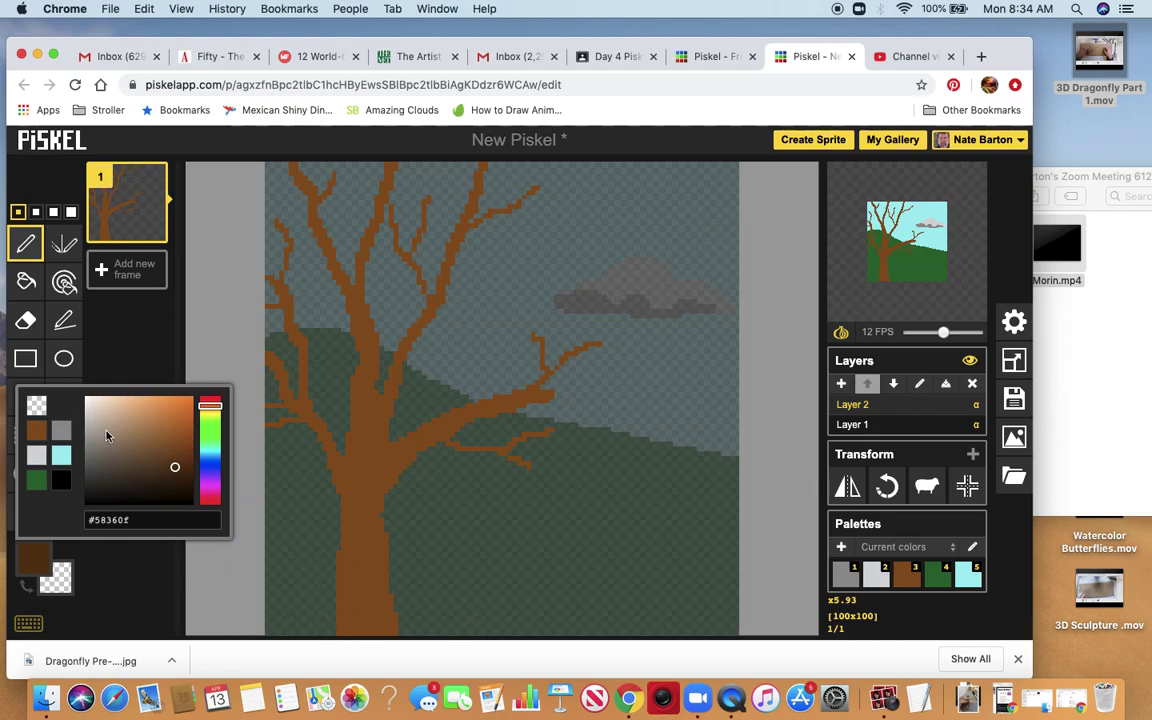
{"action": "left_click", "coordinate": [36, 212]}
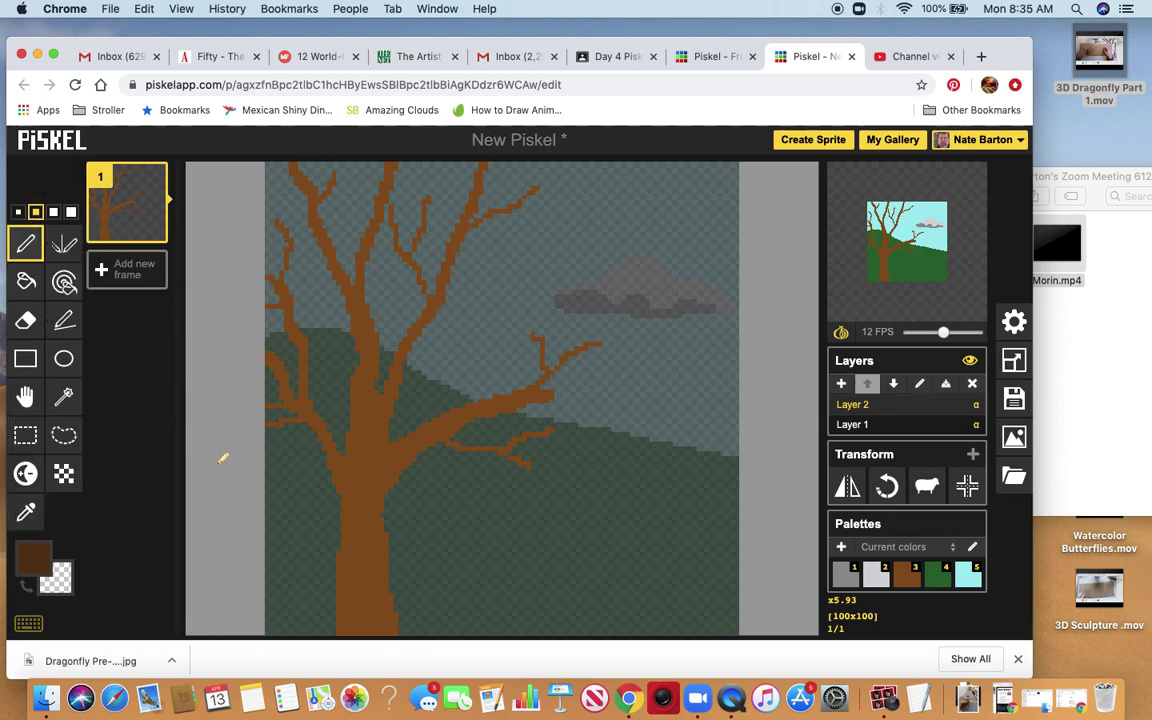
{"action": "mouse_move", "coordinate": [352, 625]}
{"action": "left_mouse_down"}
{"action": "mouse_move", "coordinate": [342, 625]}
{"action": "mouse_move", "coordinate": [344, 590]}
{"action": "mouse_move", "coordinate": [355, 586]}
{"action": "mouse_move", "coordinate": [357, 638]}
{"action": "left_mouse_up"}
{"action": "left_click", "coordinate": [53, 213]}
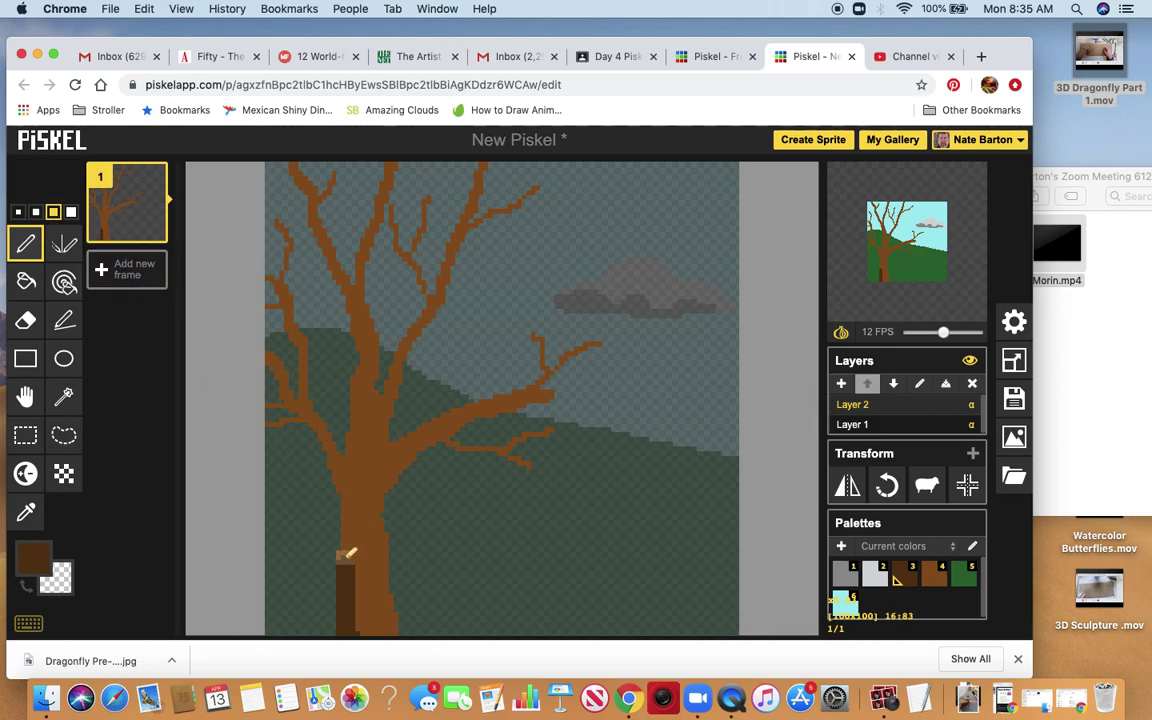
Step: Extend the dark shading up the trunk's left side to the upper fork with a 3 px pen, narrowed to 2 px near the top
{"action": "left_click_drag", "start_coordinate": [352, 553], "coordinate": [291, 503]}
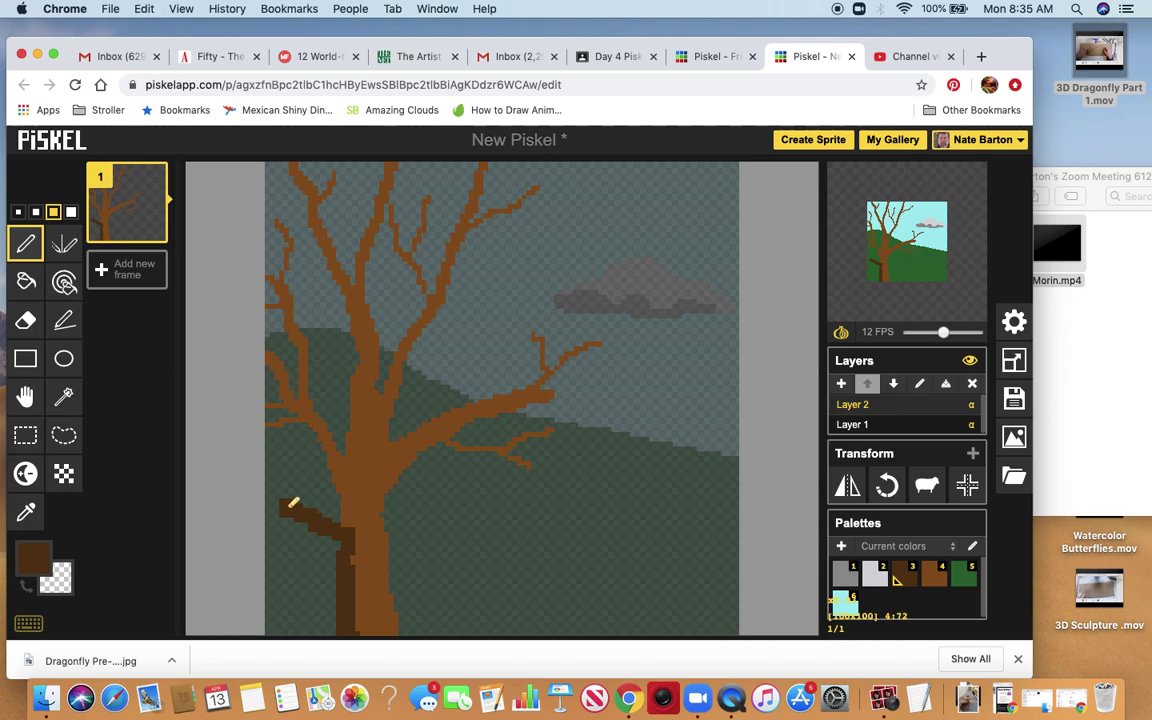
{"action": "key", "text": "super+z"}
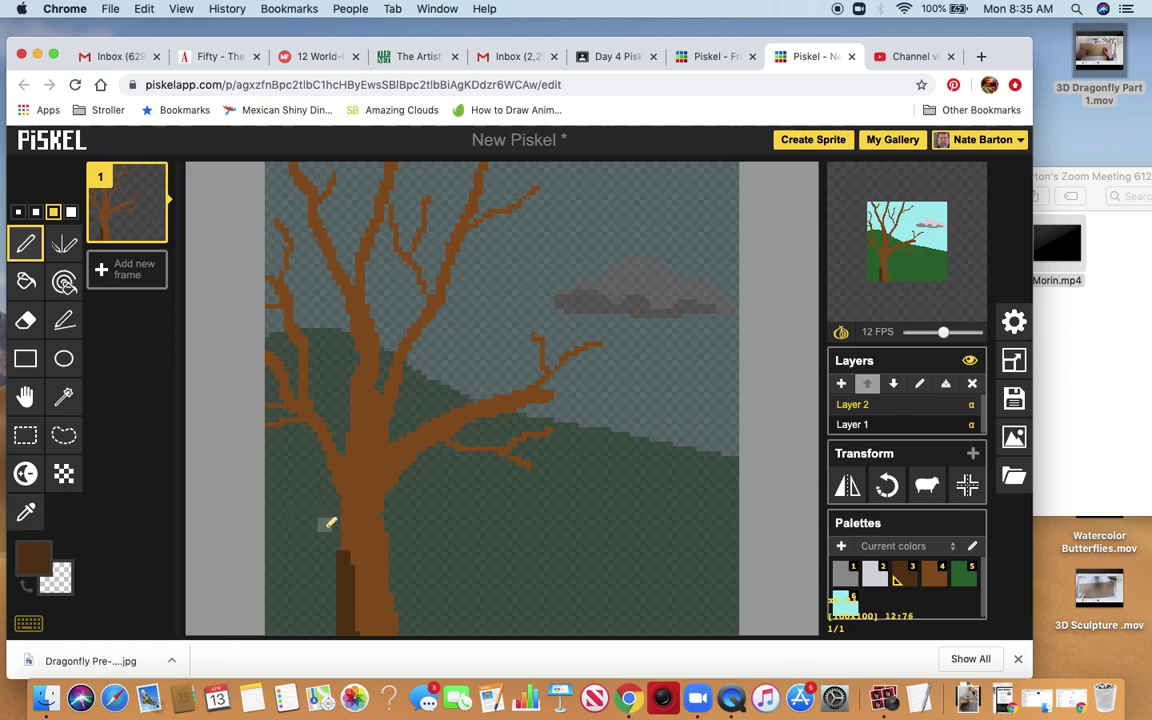
{"action": "mouse_move", "coordinate": [352, 543]}
{"action": "left_mouse_down"}
{"action": "mouse_move", "coordinate": [328, 457]}
{"action": "mouse_move", "coordinate": [356, 459]}
{"action": "mouse_move", "coordinate": [358, 386]}
{"action": "left_mouse_up"}
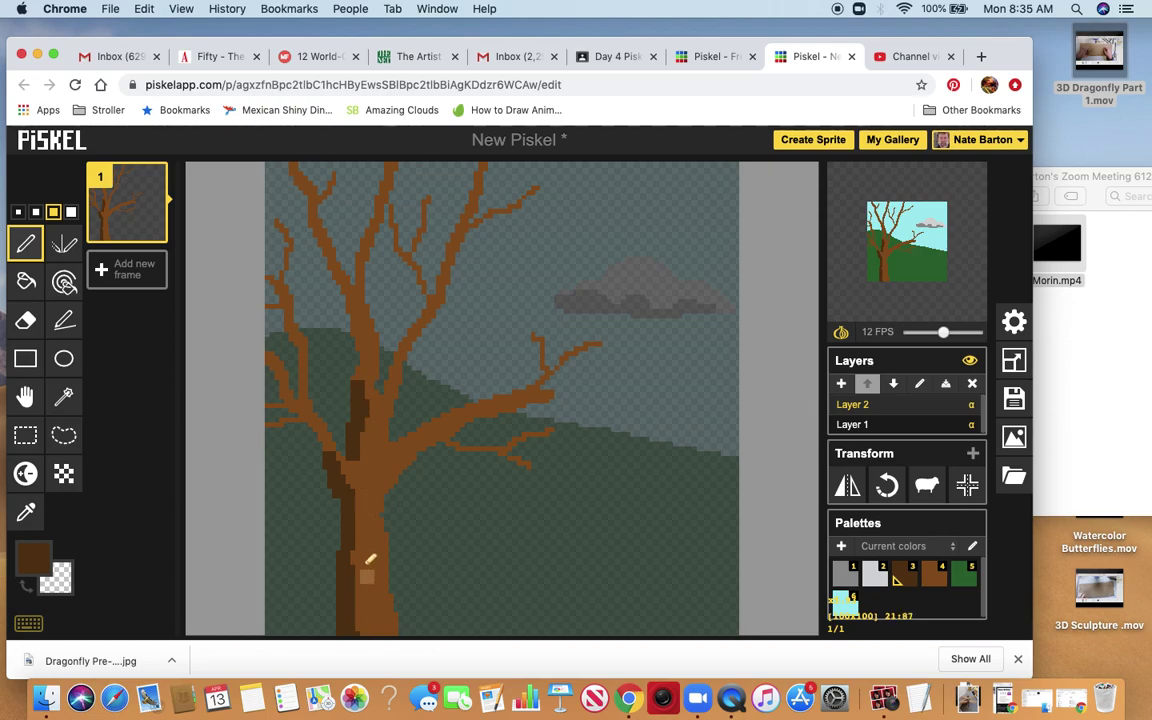
{"action": "mouse_move", "coordinate": [357, 567]}
{"action": "left_mouse_down"}
{"action": "mouse_move", "coordinate": [370, 635]}
{"action": "mouse_move", "coordinate": [378, 598]}
{"action": "left_mouse_up"}
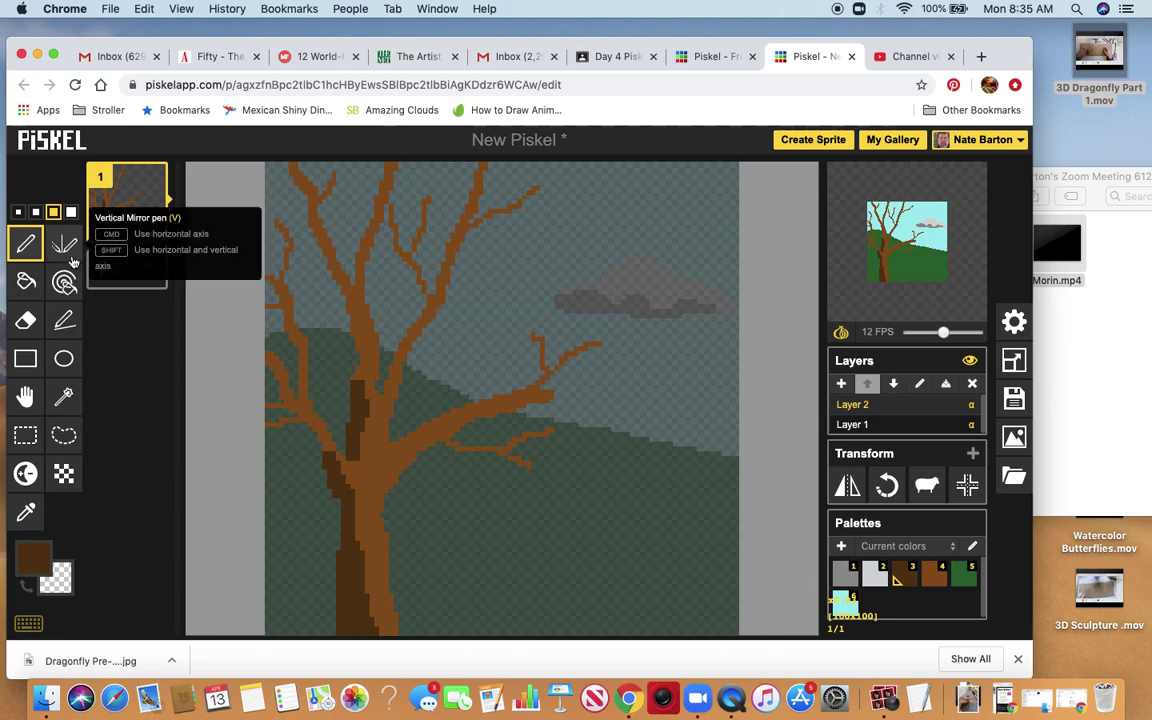
{"action": "left_click", "coordinate": [36, 213]}
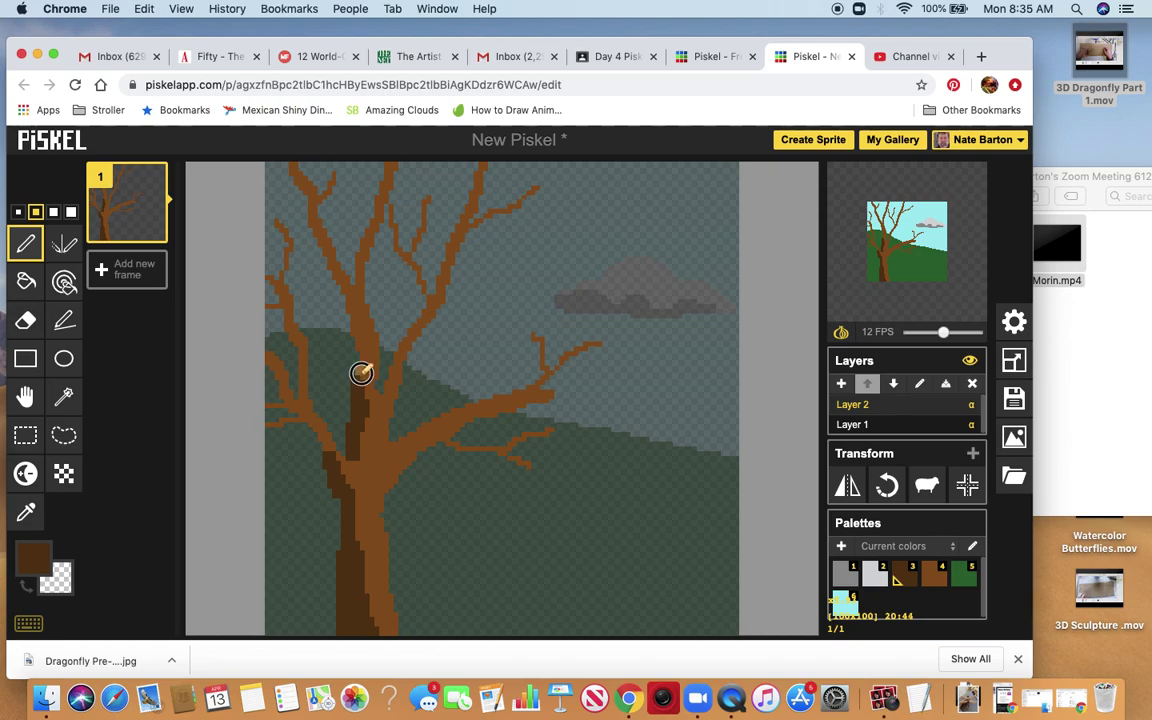
{"action": "left_click_drag", "start_coordinate": [366, 370], "coordinate": [353, 299]}
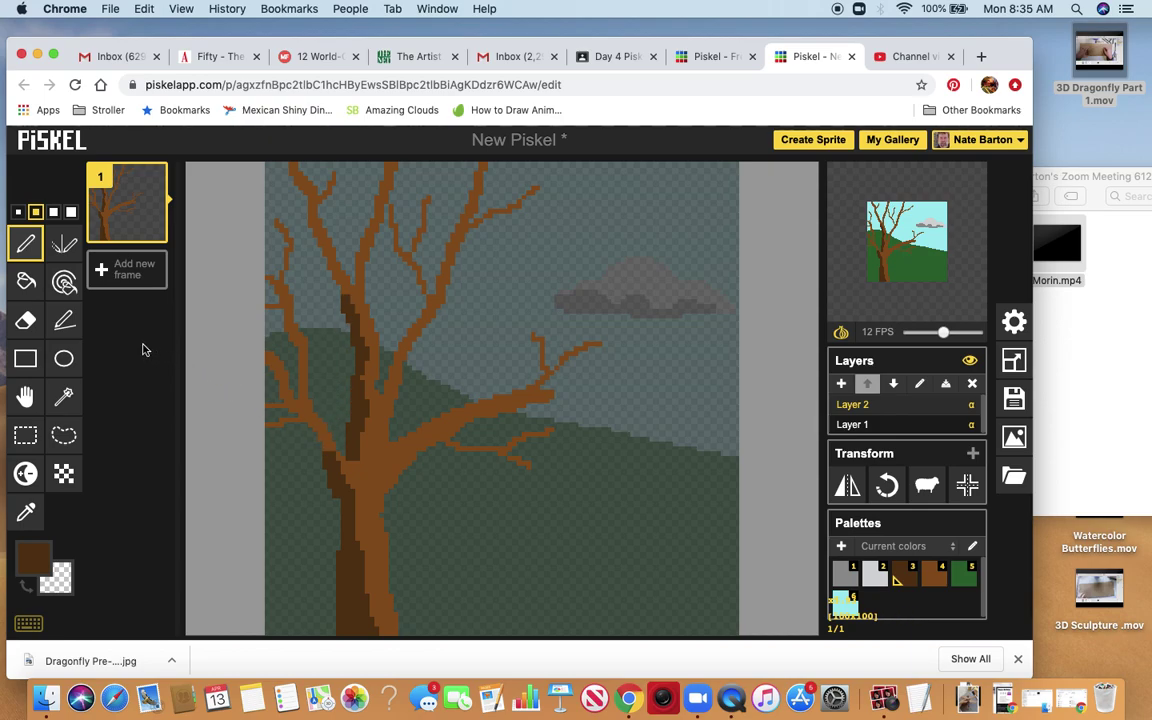
Step: Shade the left edges of the left branches and the three upper branches in dark brown with the Pen tool at 1 px
{"action": "left_click", "coordinate": [20, 212]}
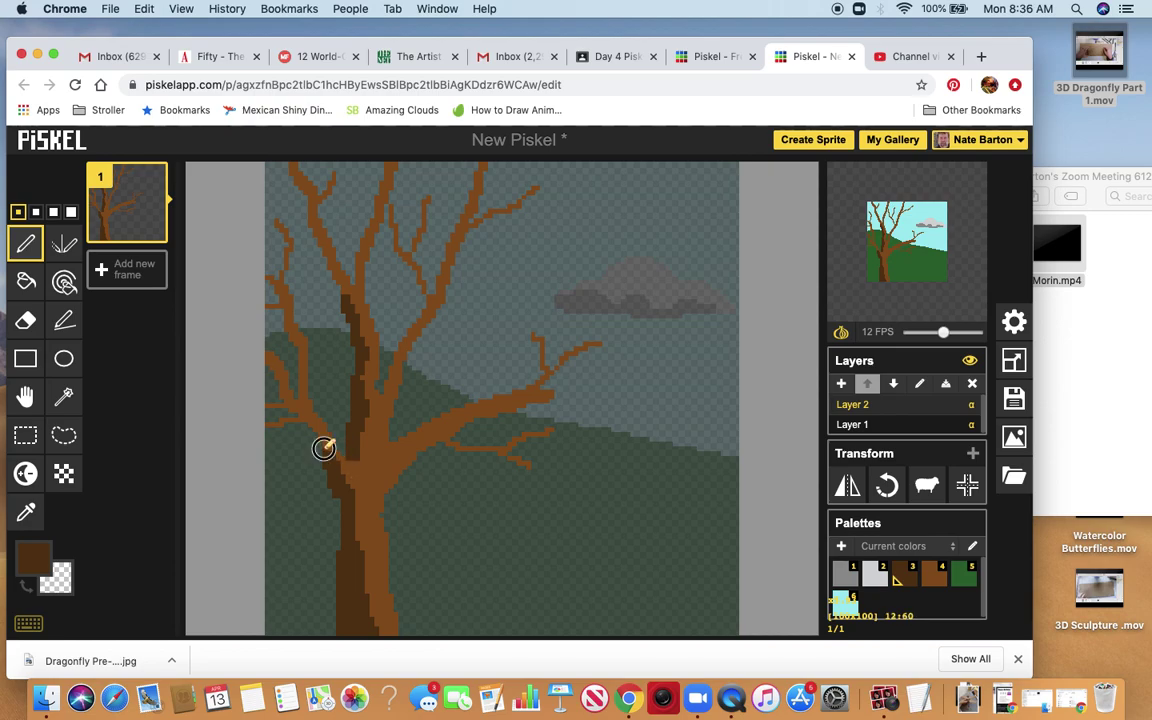
{"action": "left_click", "coordinate": [297, 413]}
{"action": "left_click_drag", "start_coordinate": [297, 413], "coordinate": [267, 360]}
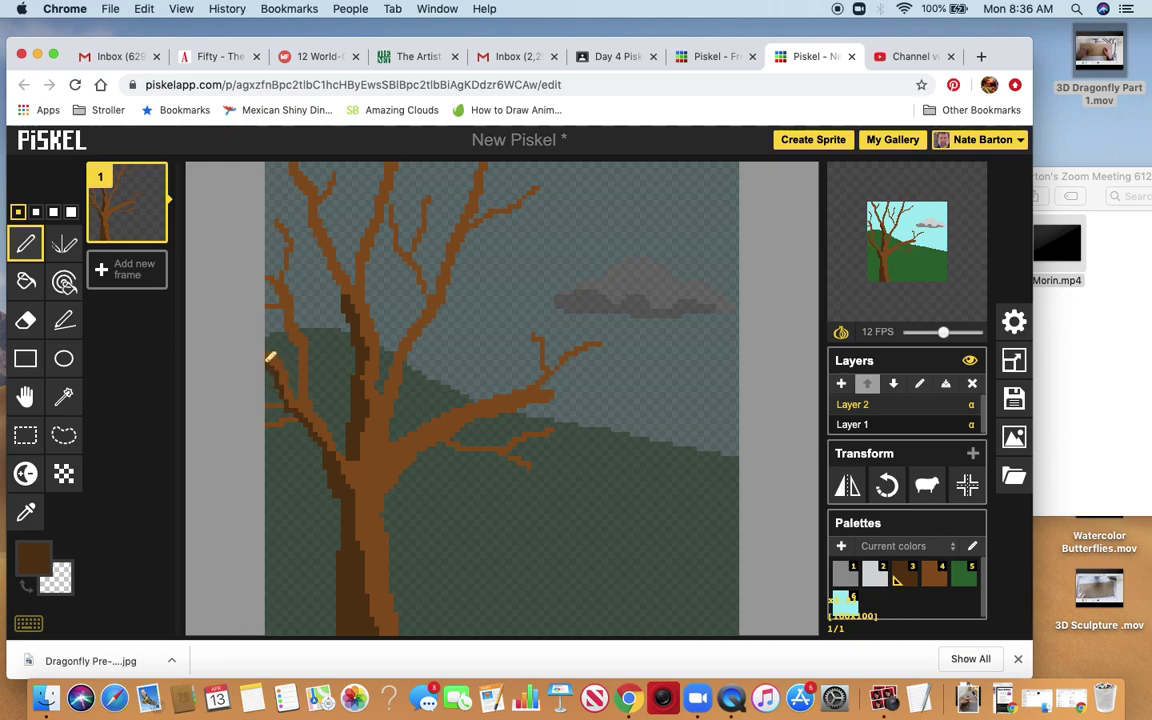
{"action": "mouse_move", "coordinate": [349, 289]}
{"action": "left_mouse_down"}
{"action": "mouse_move", "coordinate": [320, 247]}
{"action": "mouse_move", "coordinate": [293, 160]}
{"action": "left_mouse_up"}
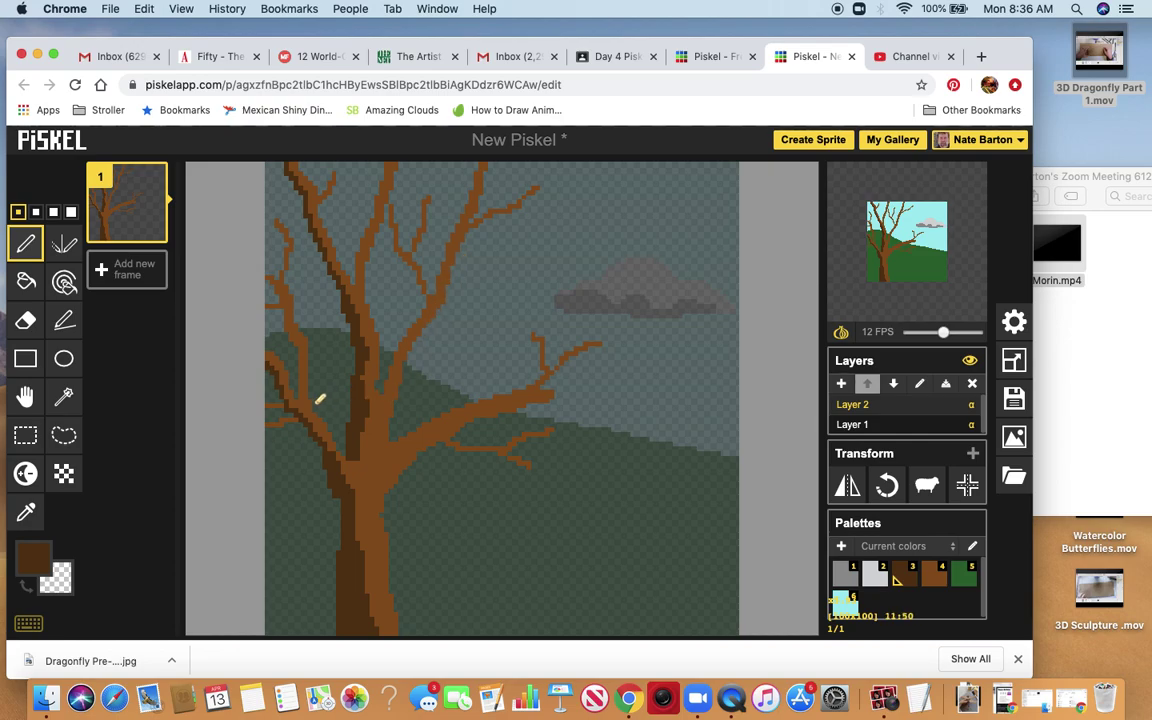
{"action": "left_click_drag", "start_coordinate": [303, 386], "coordinate": [268, 275]}
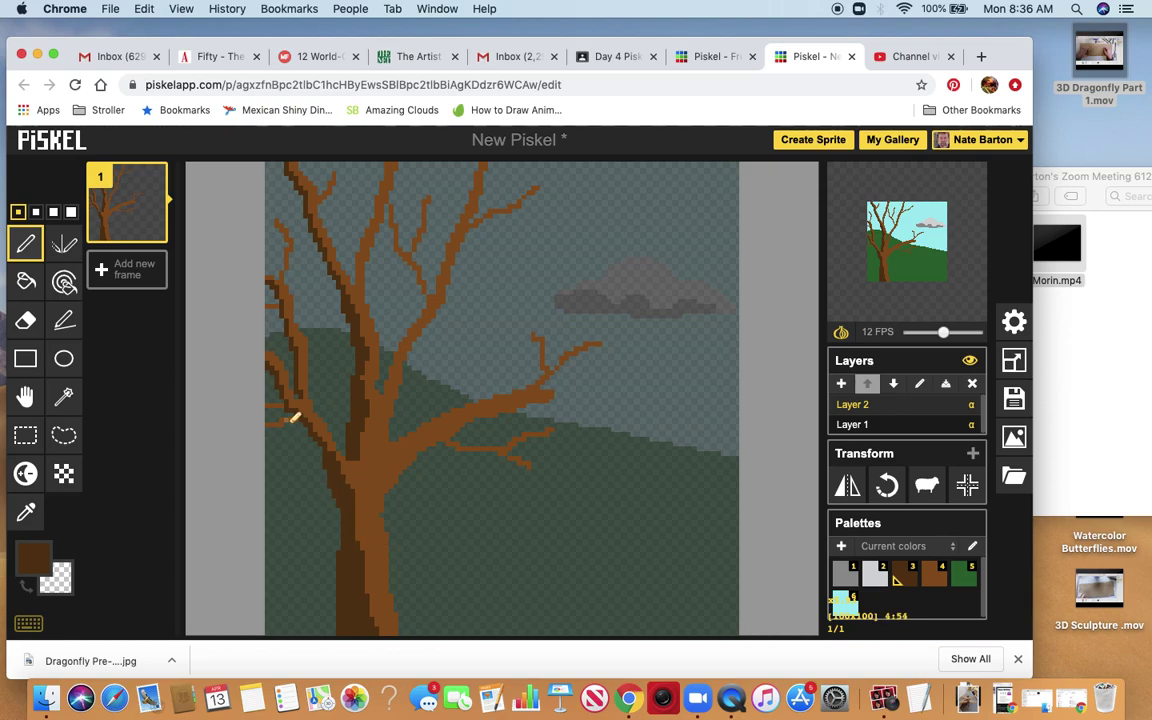
{"action": "left_click_drag", "start_coordinate": [390, 386], "coordinate": [473, 189]}
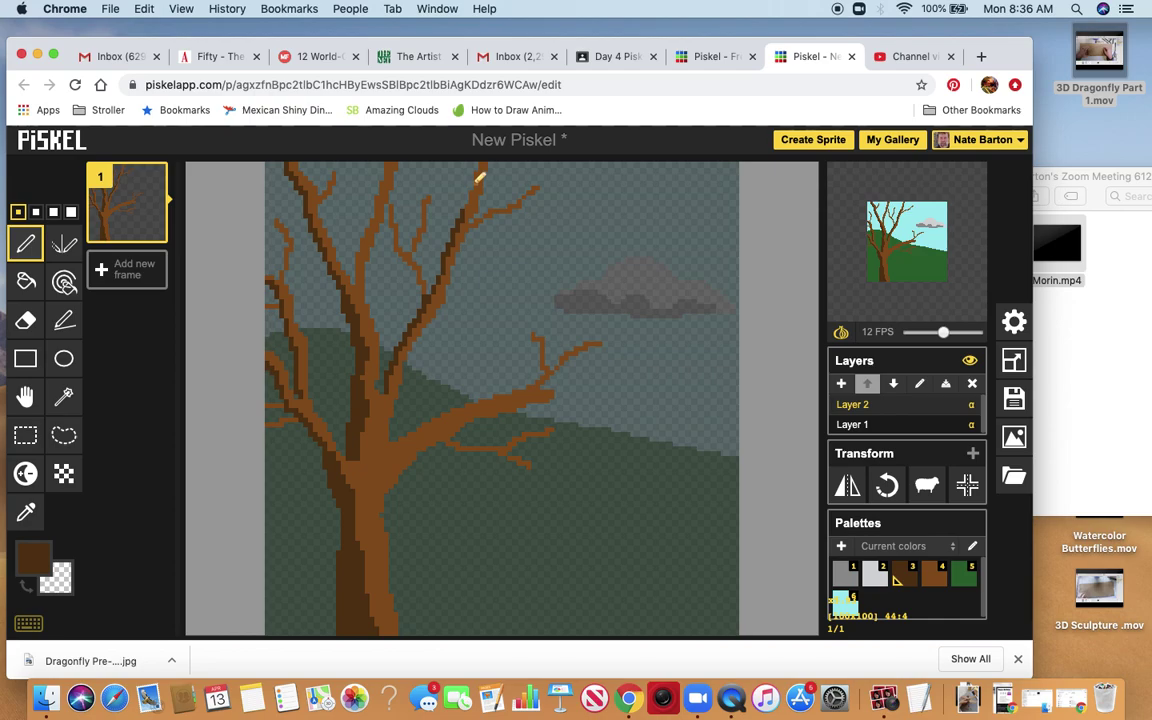
{"action": "left_click_drag", "start_coordinate": [481, 175], "coordinate": [483, 160]}
{"action": "left_click_drag", "start_coordinate": [357, 281], "coordinate": [387, 160]}
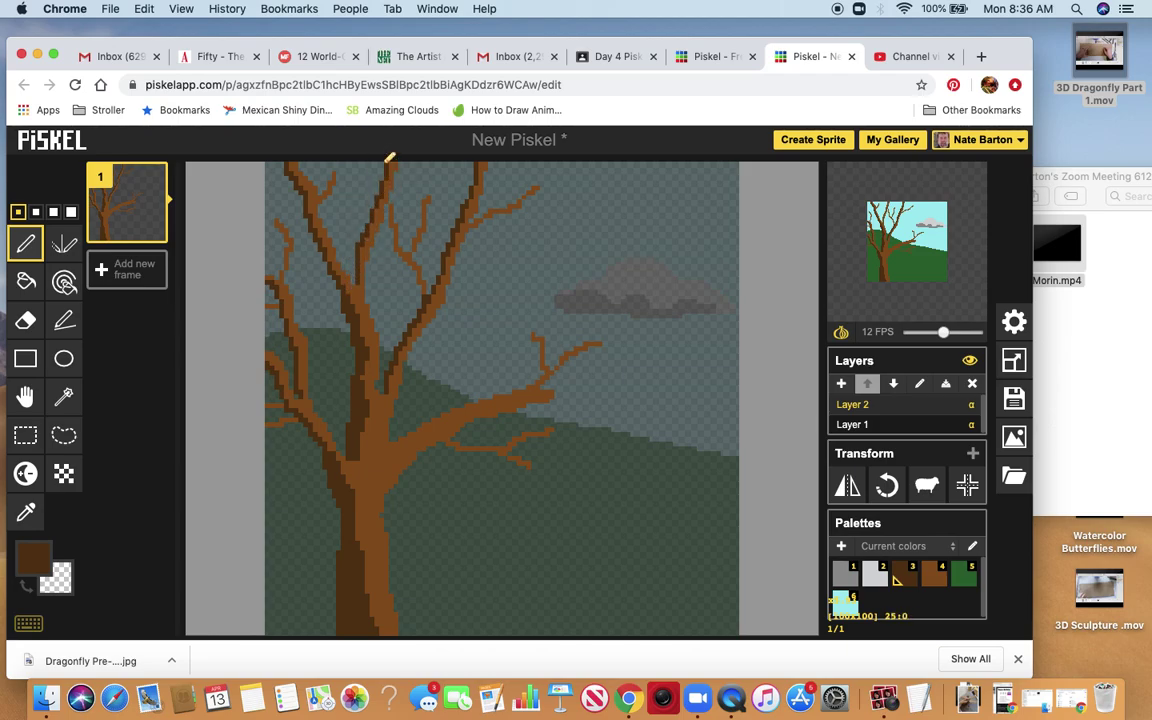
Step: Shade the underside of the long lower right branch with a 1 px dark brown line from the trunk outward
{"action": "left_click", "coordinate": [392, 482]}
{"action": "left_click", "coordinate": [392, 484]}
{"action": "mouse_move", "coordinate": [395, 480]}
{"action": "left_mouse_down"}
{"action": "mouse_move", "coordinate": [476, 411]}
{"action": "mouse_move", "coordinate": [510, 406]}
{"action": "left_mouse_up"}
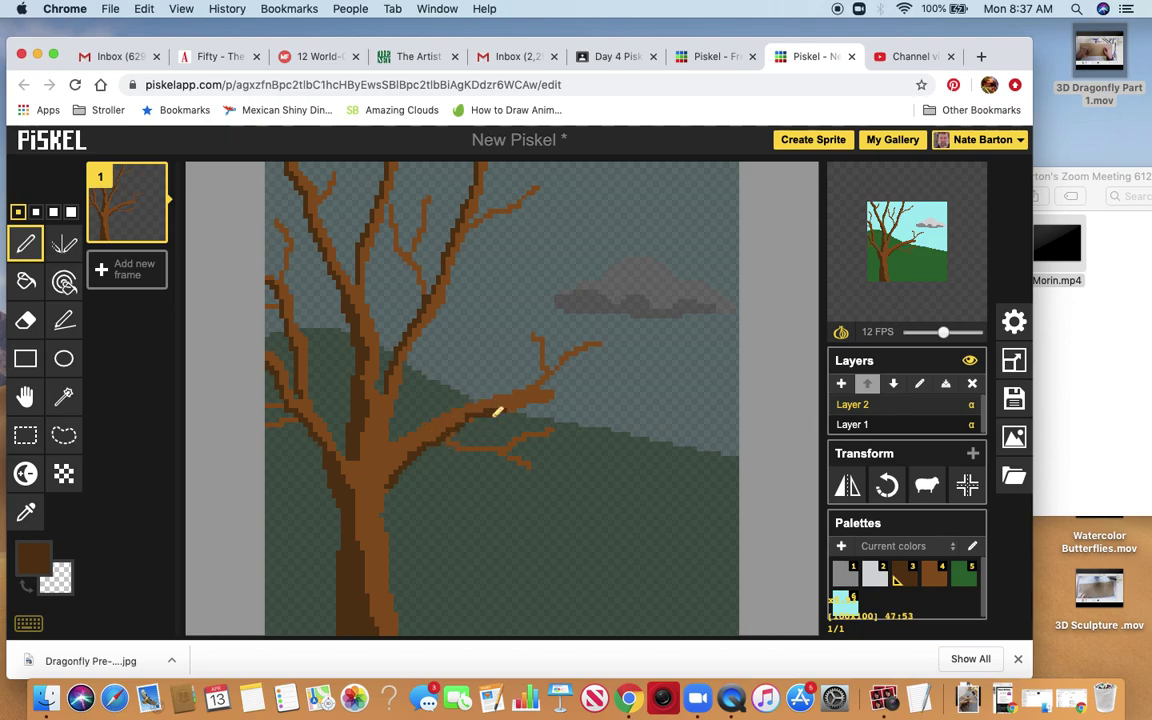